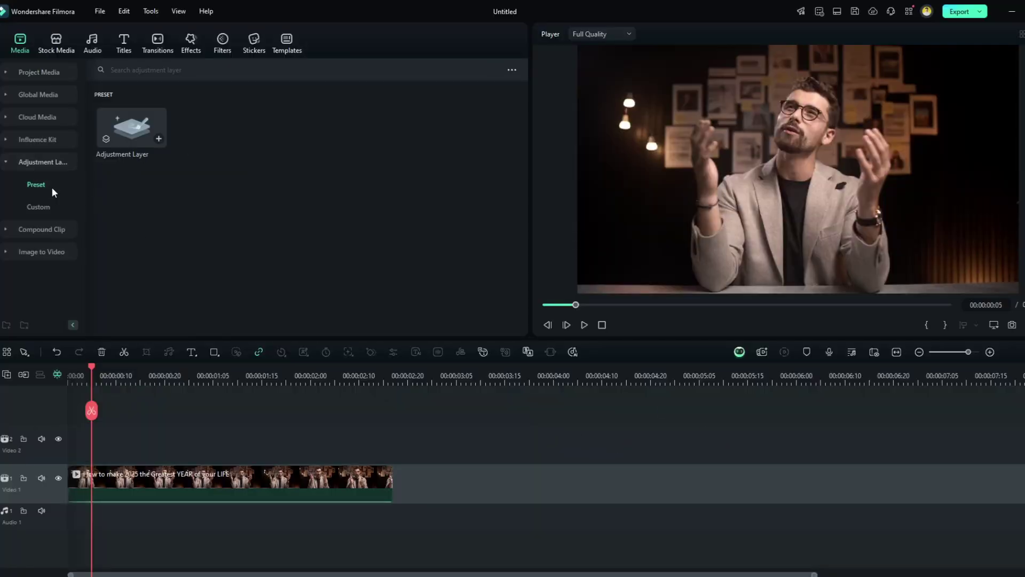
# Place an adjustment layer on Video 2 trimmed to the clip end, then search effects for 'mosai'.
pyautogui.moveTo(126, 132); pyautogui.dragTo(71, 453)
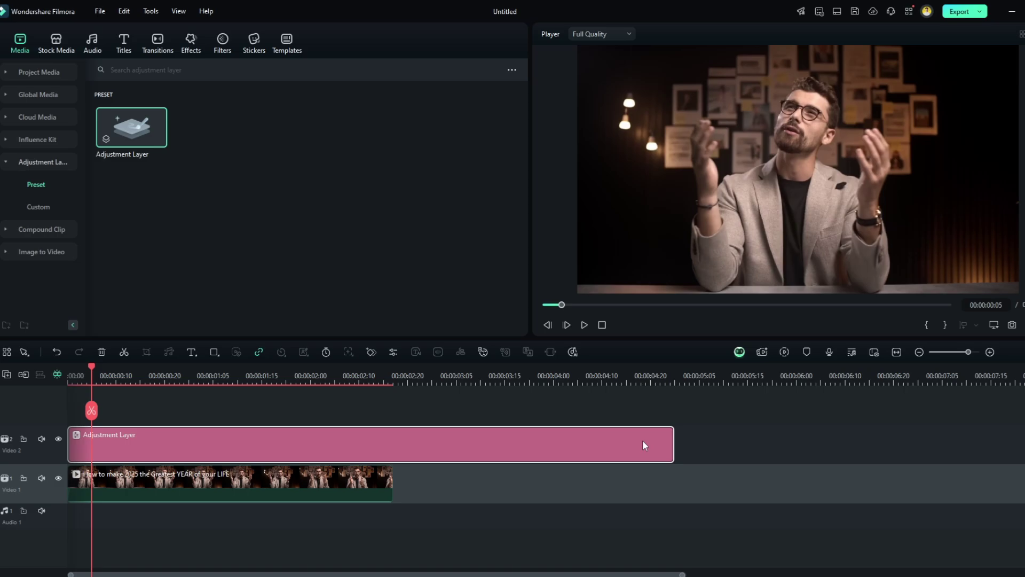
pyautogui.moveTo(675, 446); pyautogui.dragTo(392, 474)
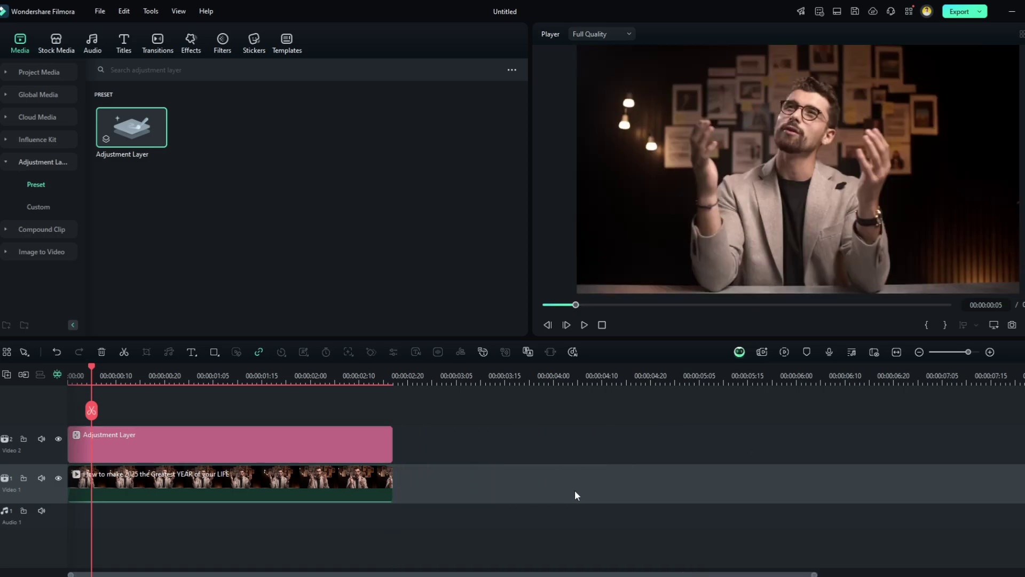
pyautogui.scroll(3, 525, 444)
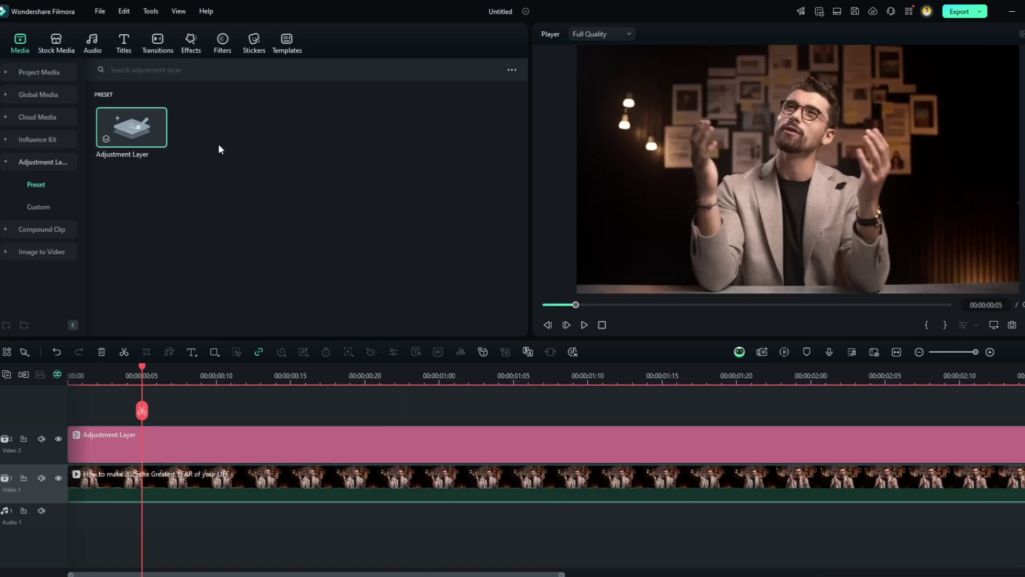
pyautogui.click(191, 44)
pyautogui.click(183, 72)
pyautogui.write('mos')
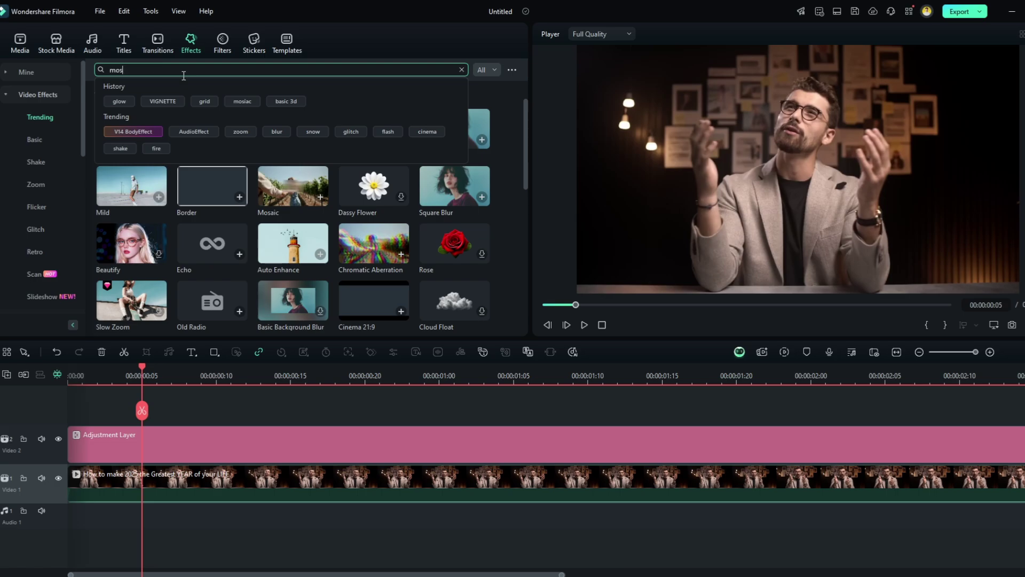
pyautogui.write('ai')
pyautogui.press('Return')
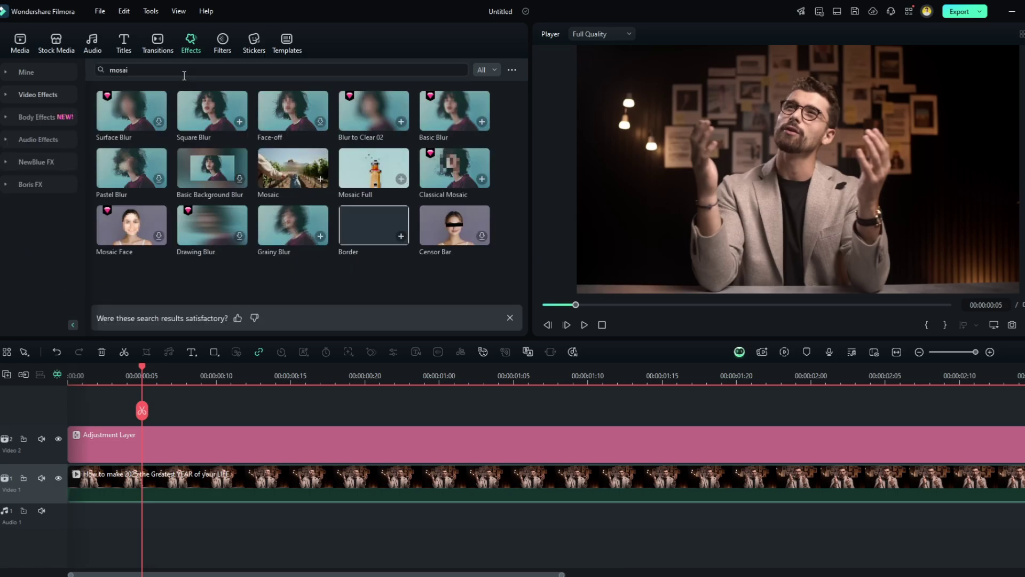
pyautogui.moveTo(212, 172)
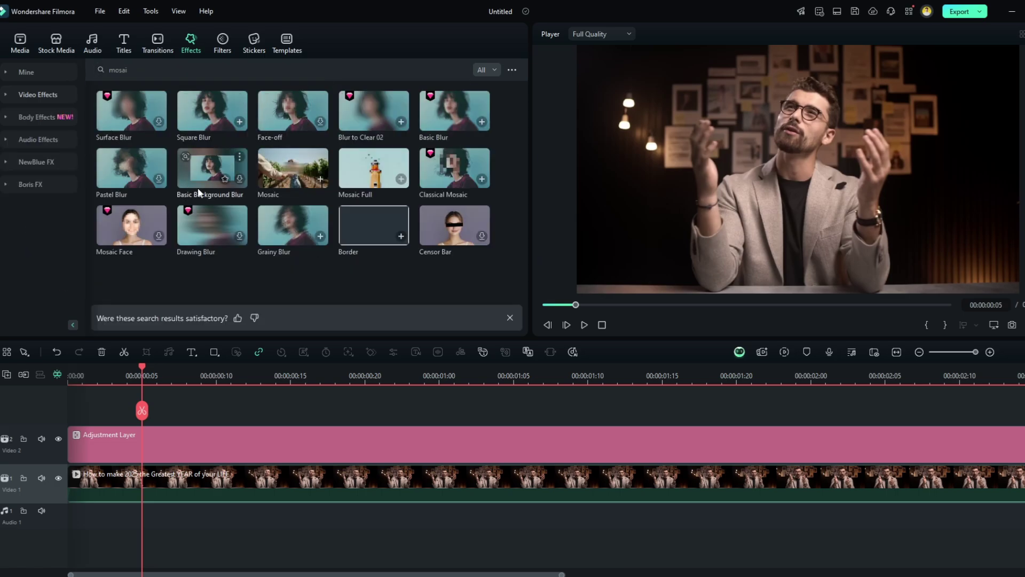
# Apply Mosaic Full to the adjustment layer and lower its pixelation percentage.
pyautogui.moveTo(360, 175); pyautogui.dragTo(339, 437)
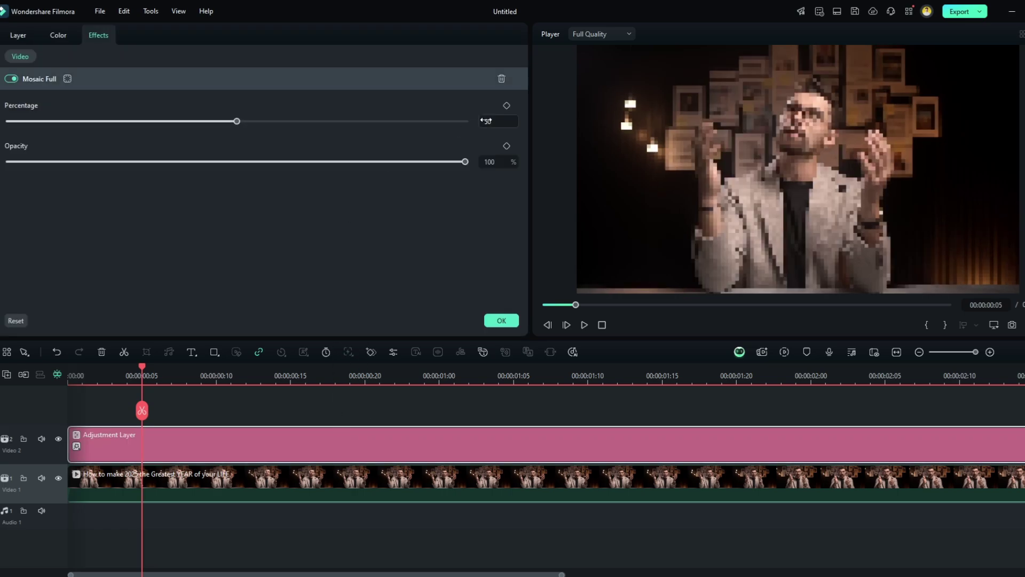
pyautogui.moveTo(236, 121); pyautogui.dragTo(45, 121)
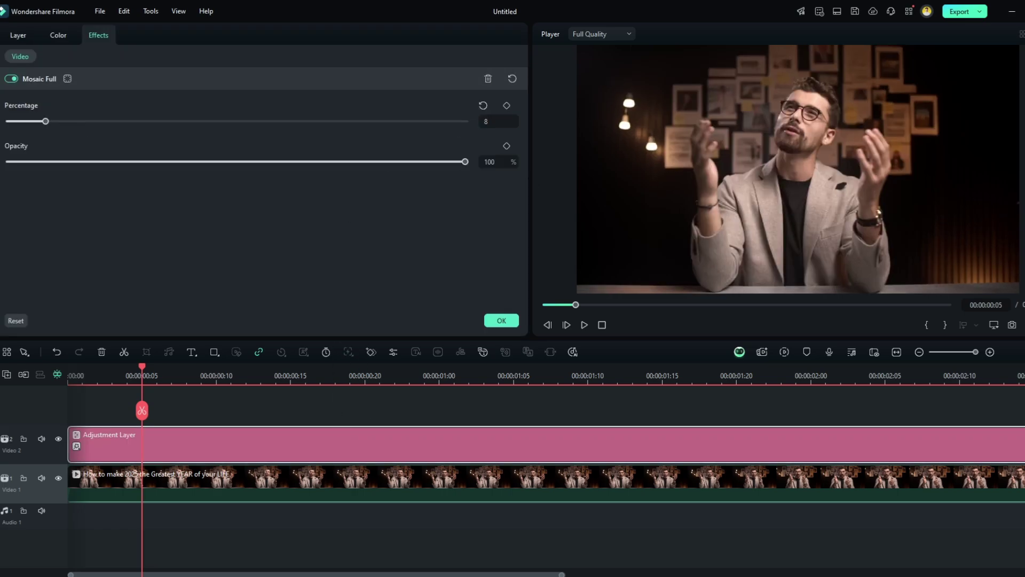
pyautogui.click(502, 320)
pyautogui.scroll(-3, 36, 201)
# Add BCC Gaussian Blur from Boris FX > Blur, reorder it with Mosaic Full, and review both.
pyautogui.click(34, 208)
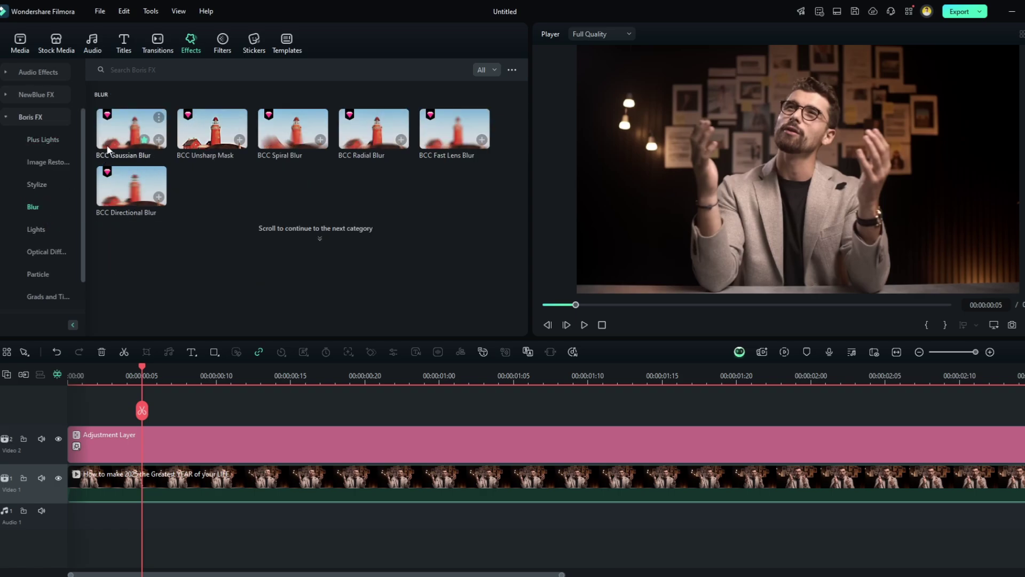
pyautogui.moveTo(107, 150); pyautogui.dragTo(255, 440)
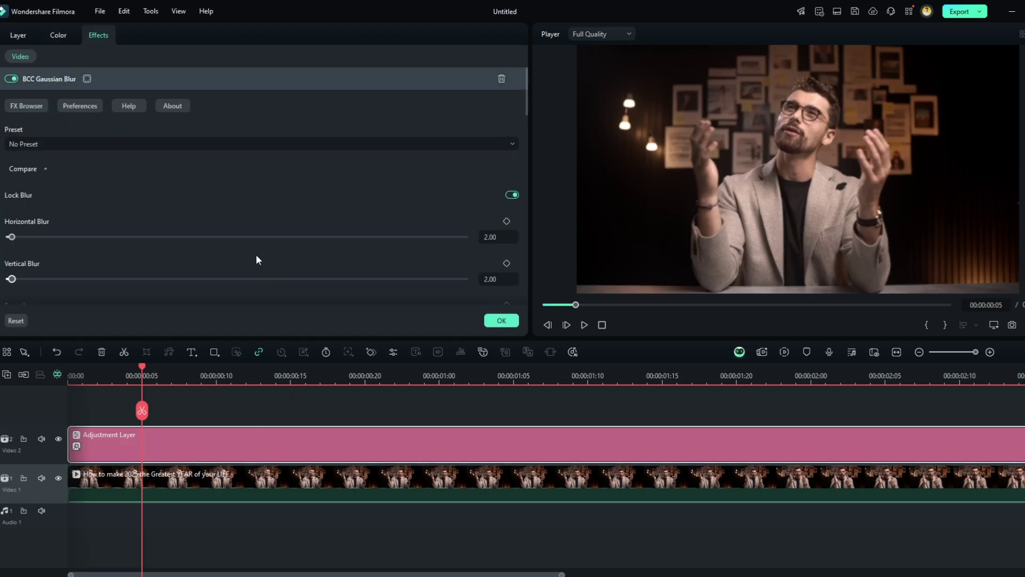
pyautogui.click(124, 81)
pyautogui.moveTo(126, 83); pyautogui.dragTo(130, 101)
pyautogui.click(140, 77)
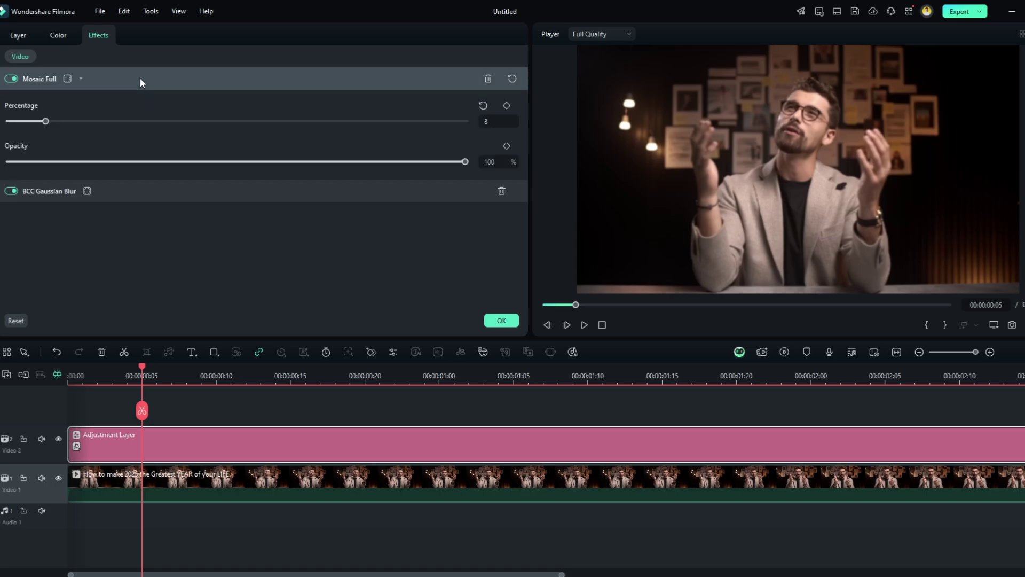
pyautogui.click(96, 79)
pyautogui.click(120, 110)
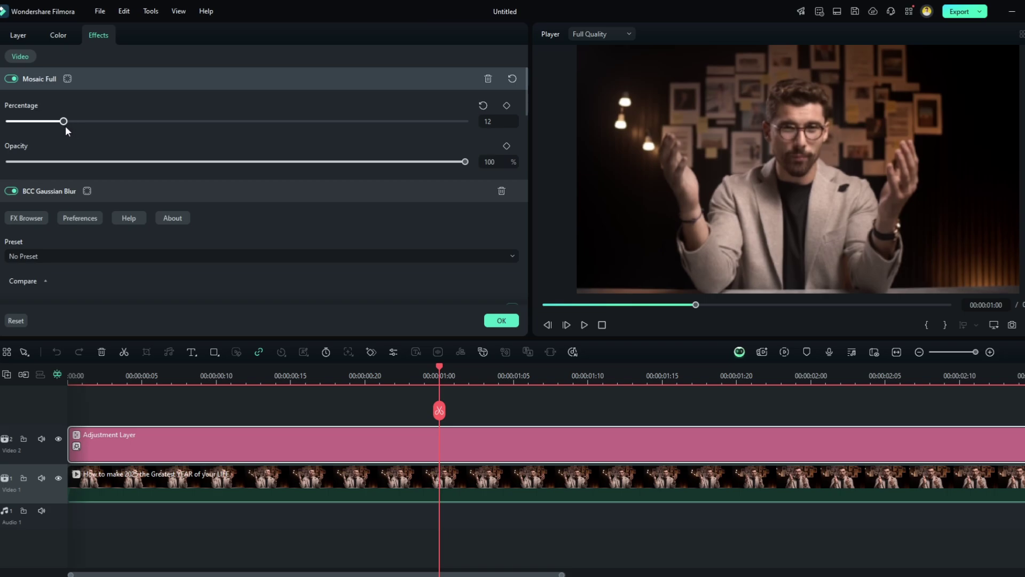
pyautogui.click(658, 396)
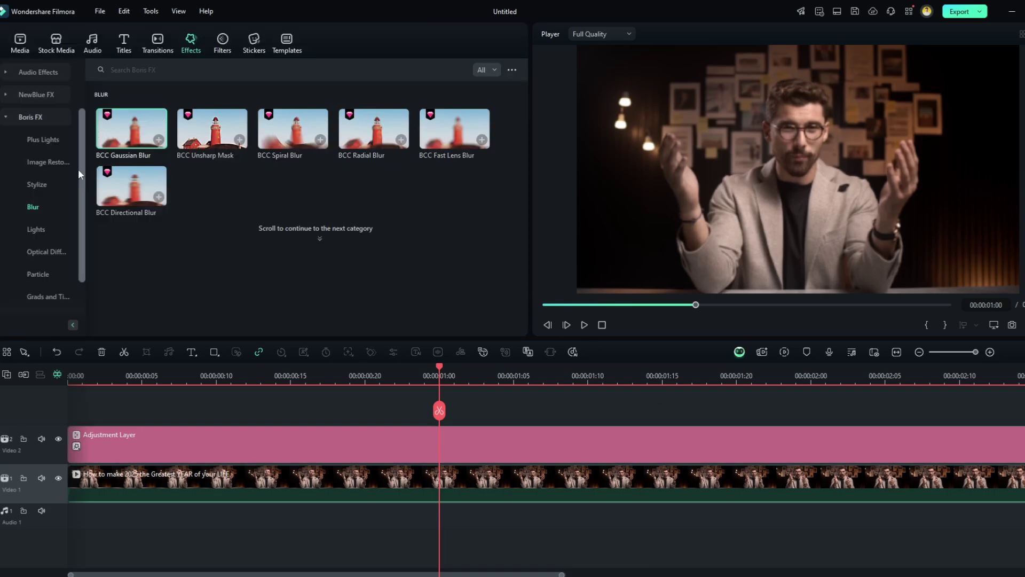
# Apply BCC Scanline with size 2, thicker lines, softness 90 and angle 0.
pyautogui.click(55, 181)
pyautogui.moveTo(283, 200); pyautogui.dragTo(323, 430)
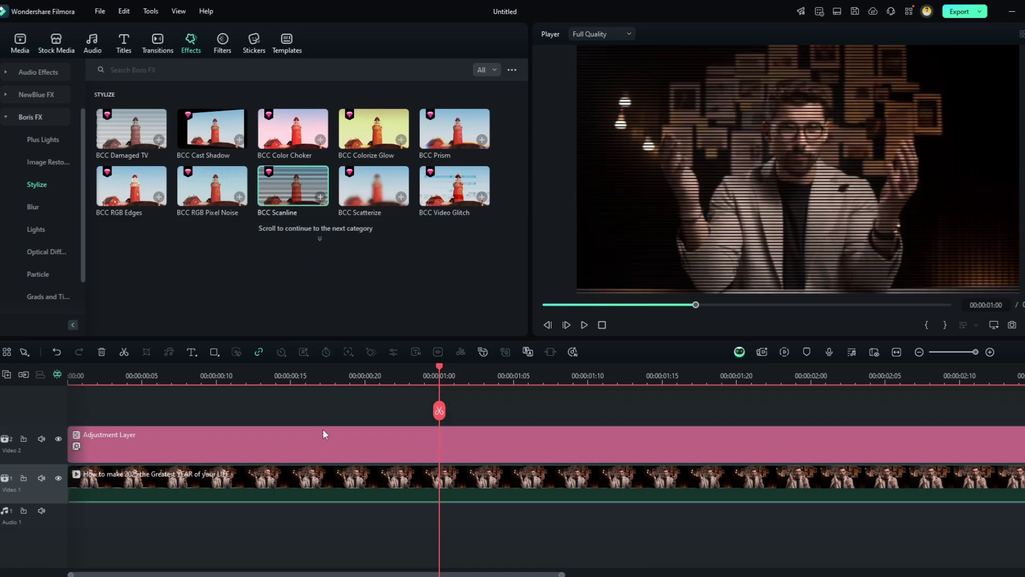
pyautogui.click(323, 431)
pyautogui.write('2')
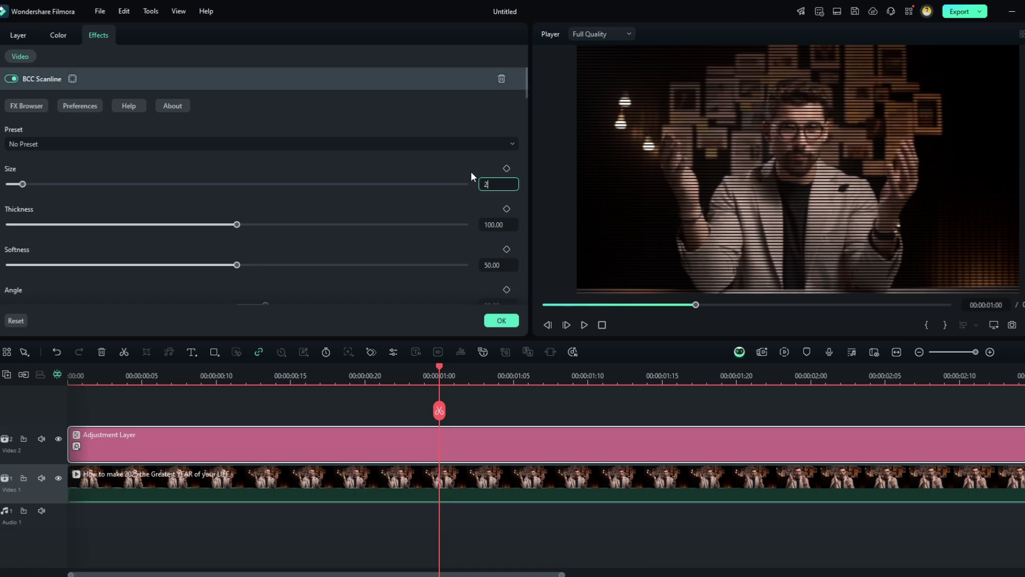
pyautogui.click(441, 164)
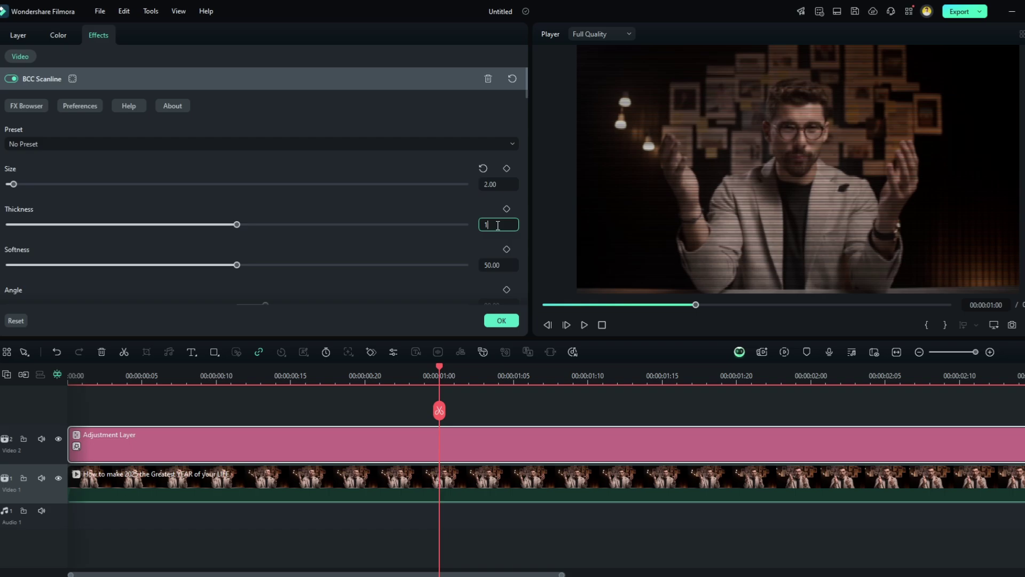
pyautogui.click(499, 224)
pyautogui.write('45')
pyautogui.press('Return')
pyautogui.write('90')
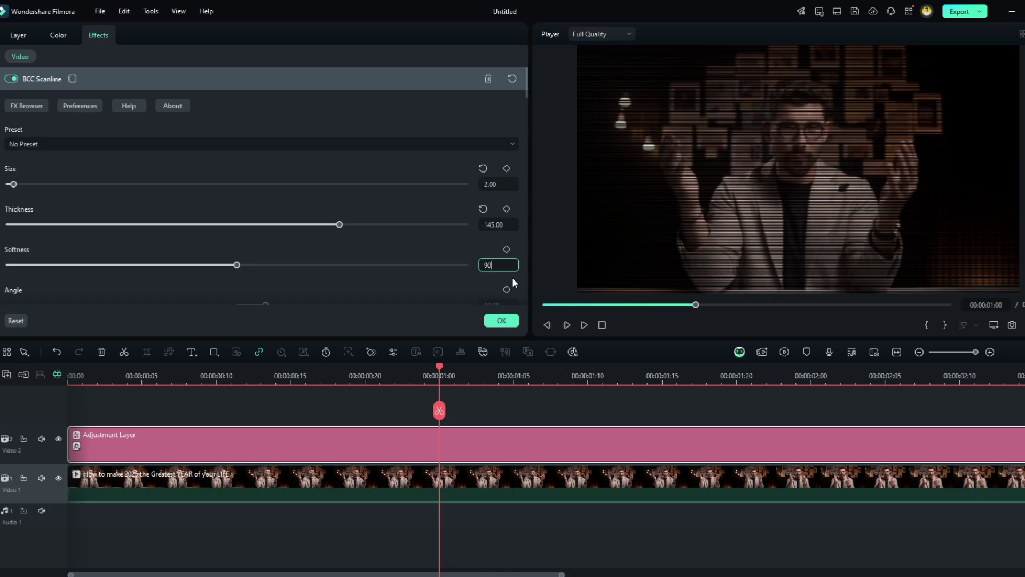
pyautogui.press('Return')
pyautogui.scroll(-1, 390, 211)
pyautogui.scroll(-1, 390, 210)
pyautogui.scroll(-1, 390, 213)
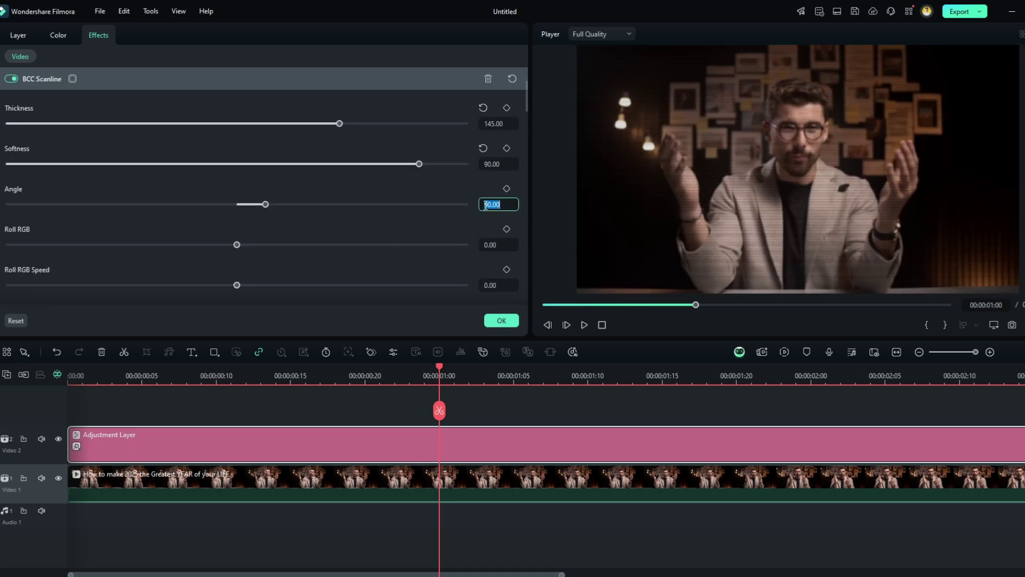
pyautogui.write('0')
pyautogui.press('Return')
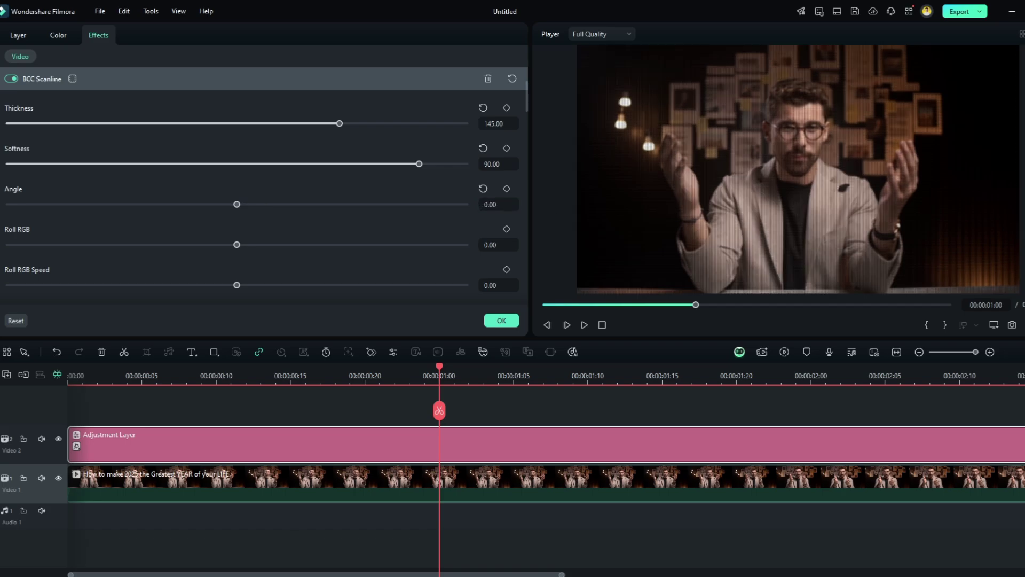
pyautogui.click(501, 320)
# Set the second Scanline to thickness 145 and softness about 85.61, and lower its noise.
pyautogui.click(374, 446)
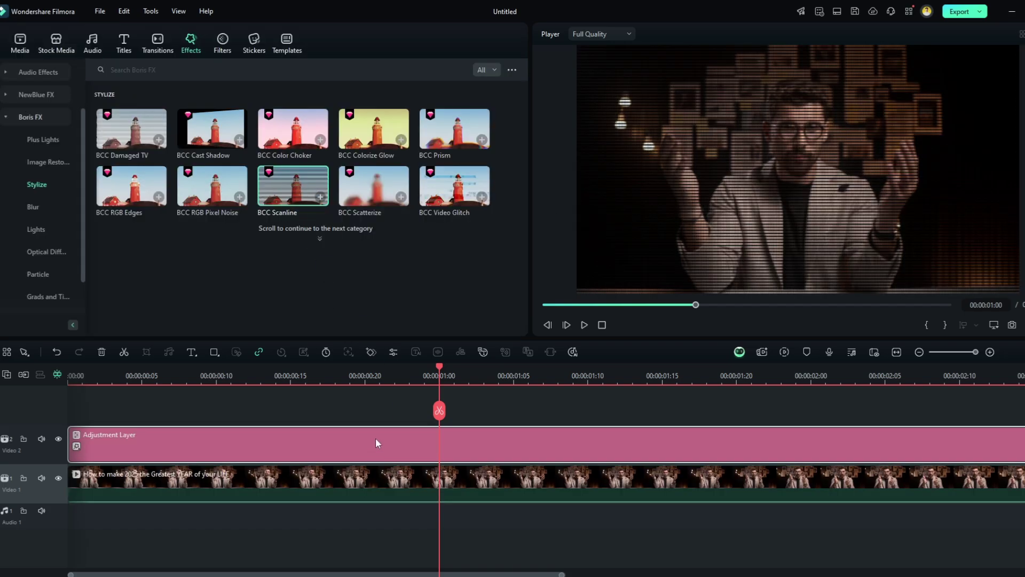
pyautogui.scroll(2, 437, 183)
pyautogui.scroll(1, 228, 99)
pyautogui.scroll(1, 235, 84)
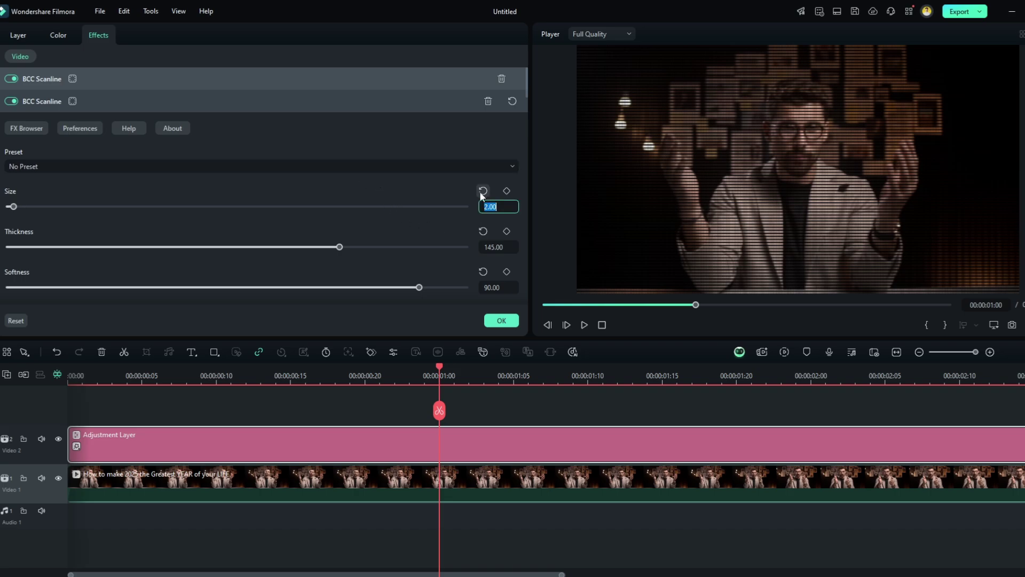
pyautogui.click(440, 83)
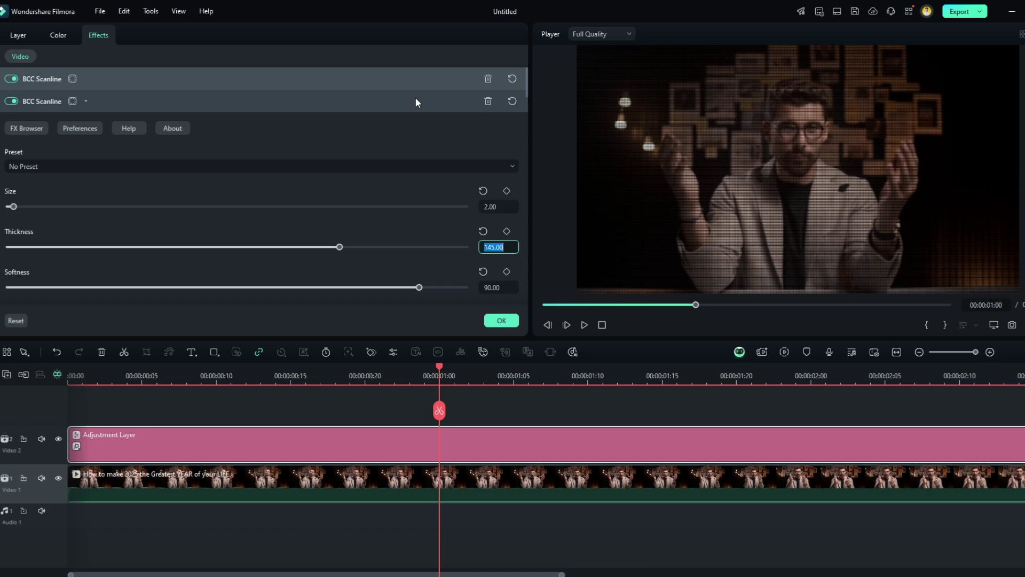
pyautogui.write('145')
pyautogui.click(417, 80)
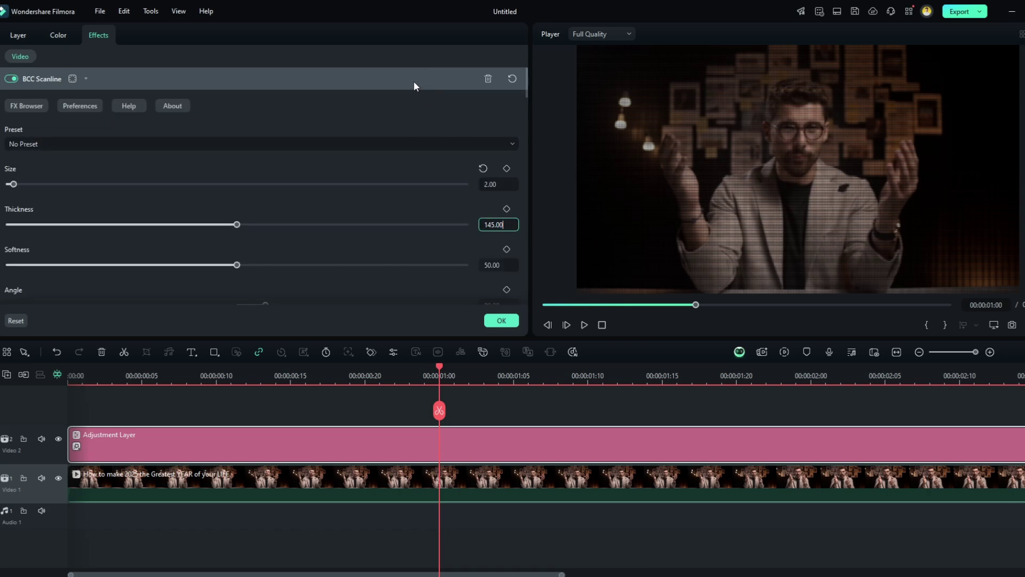
pyautogui.press('Return')
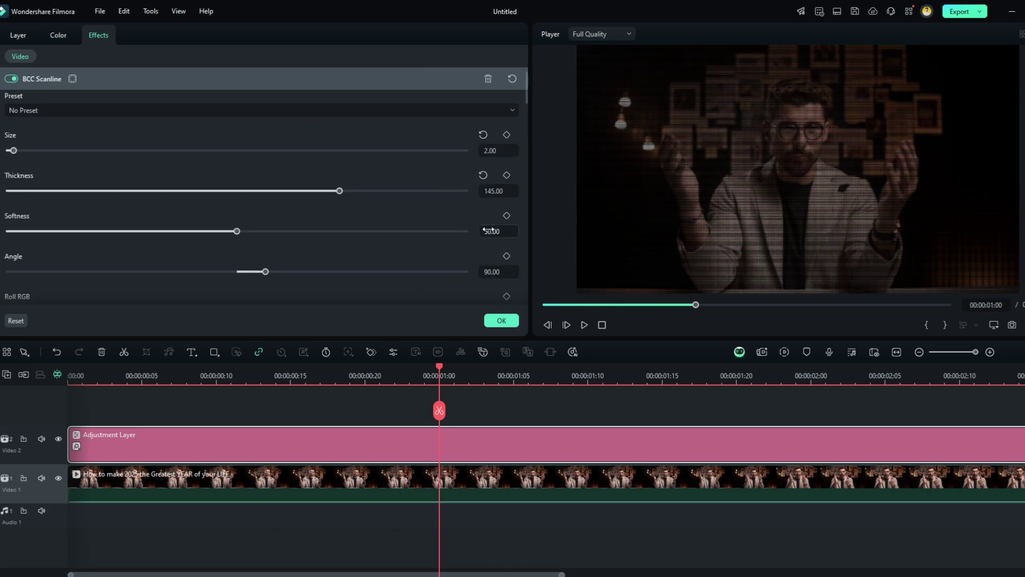
pyautogui.moveTo(336, 226); pyautogui.dragTo(400, 227)
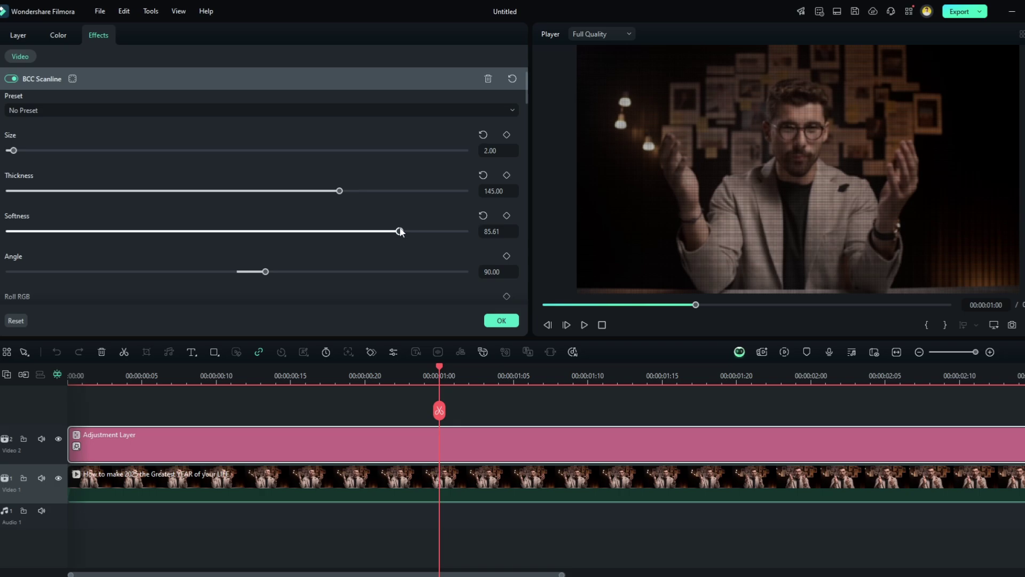
pyautogui.click(123, 86)
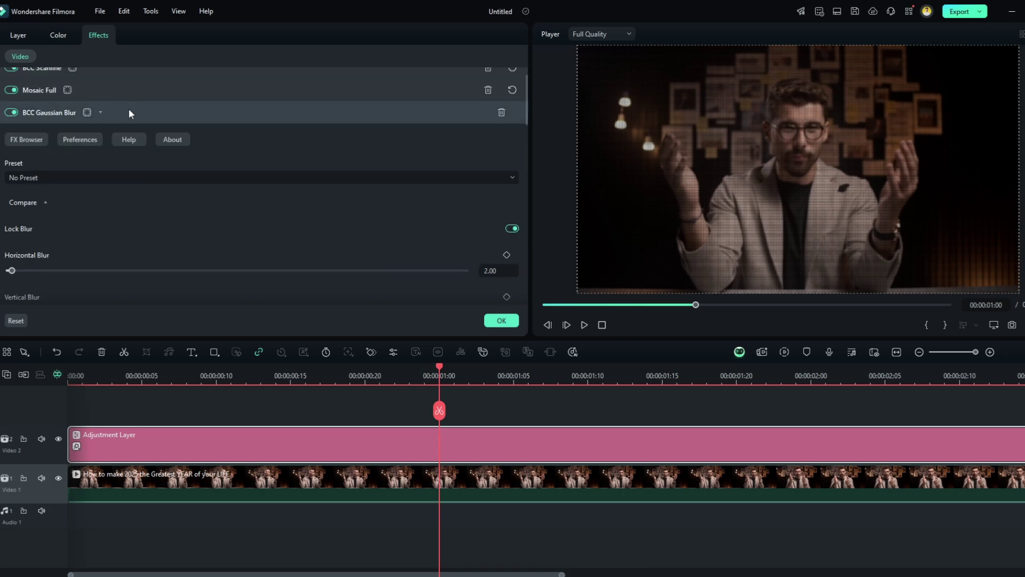
pyautogui.click(129, 113)
pyautogui.click(127, 108)
pyautogui.scroll(-3, 116, 136)
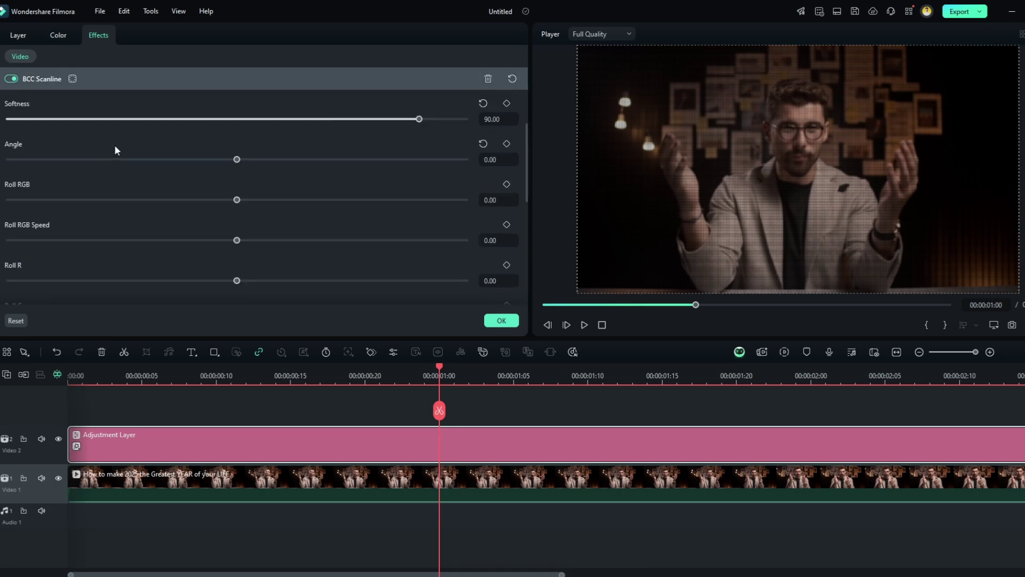
pyautogui.scroll(-5, 114, 144)
pyautogui.scroll(-5, 114, 145)
pyautogui.moveTo(59, 171)
pyautogui.mouseDown()
pyautogui.moveTo(323, 177)
pyautogui.moveTo(311, 201)
pyautogui.mouseUp()
pyautogui.hotkey('ctrl', 'z')
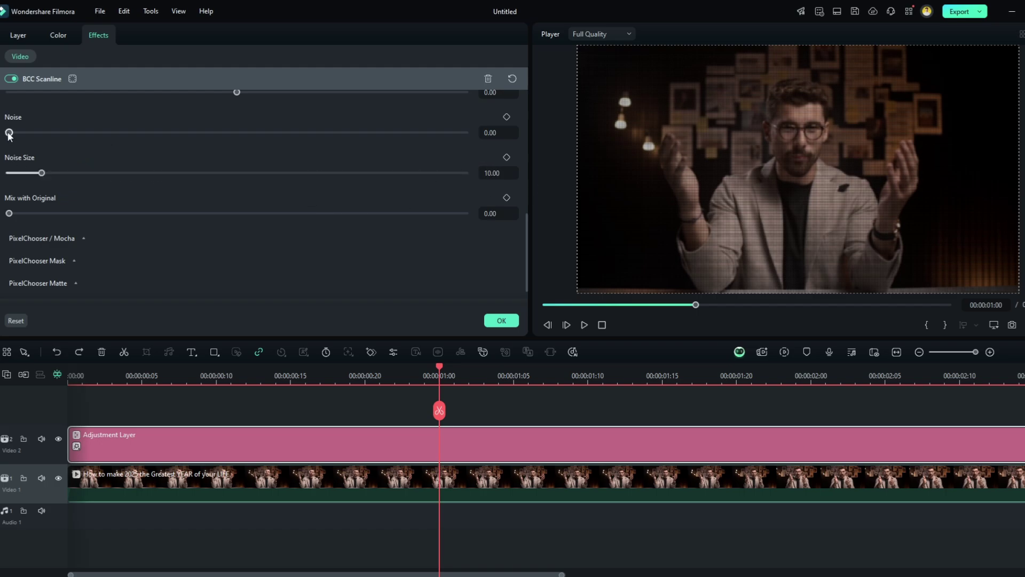
pyautogui.moveTo(44, 136); pyautogui.dragTo(40, 137)
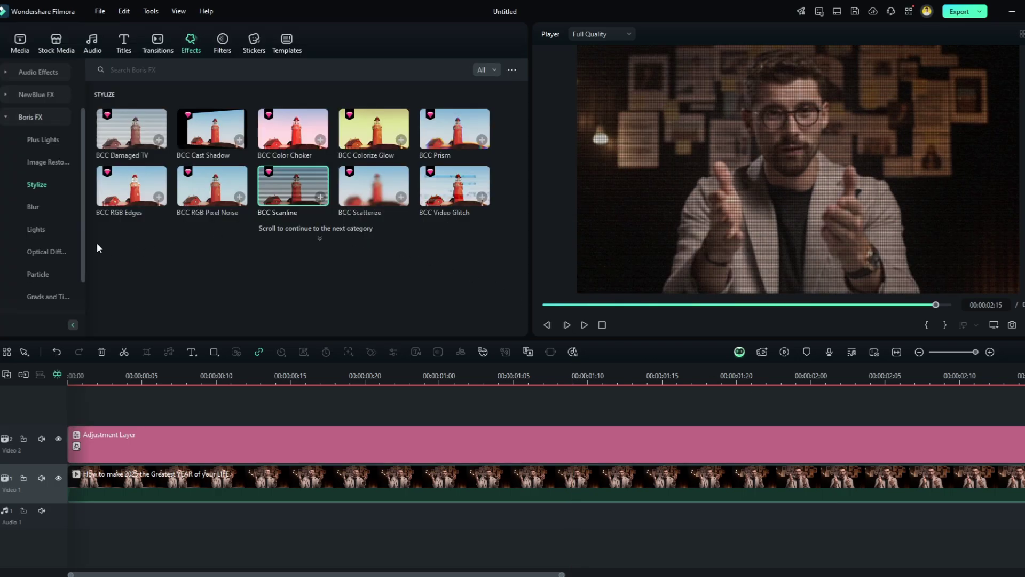
# Apply BCC Lens Correction with correction -57.69 and Scale Master about 130.87.
pyautogui.click(40, 165)
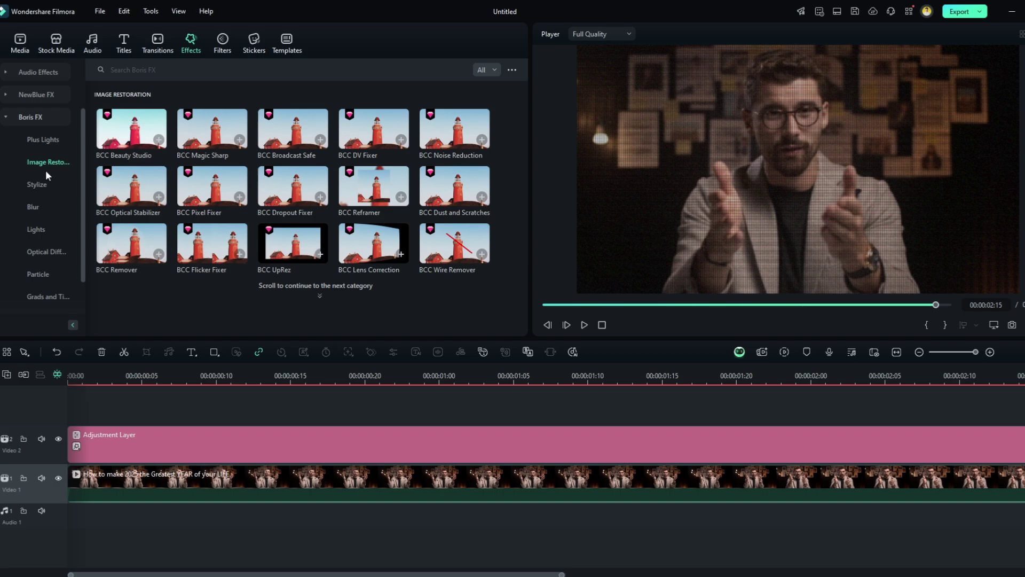
pyautogui.moveTo(353, 253); pyautogui.dragTo(408, 446)
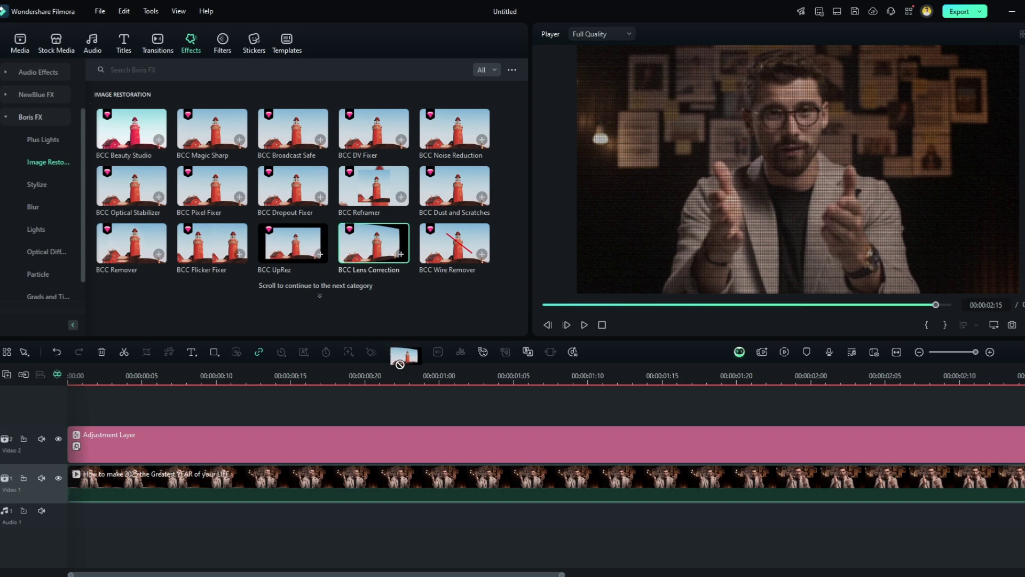
pyautogui.doubleClick(408, 445)
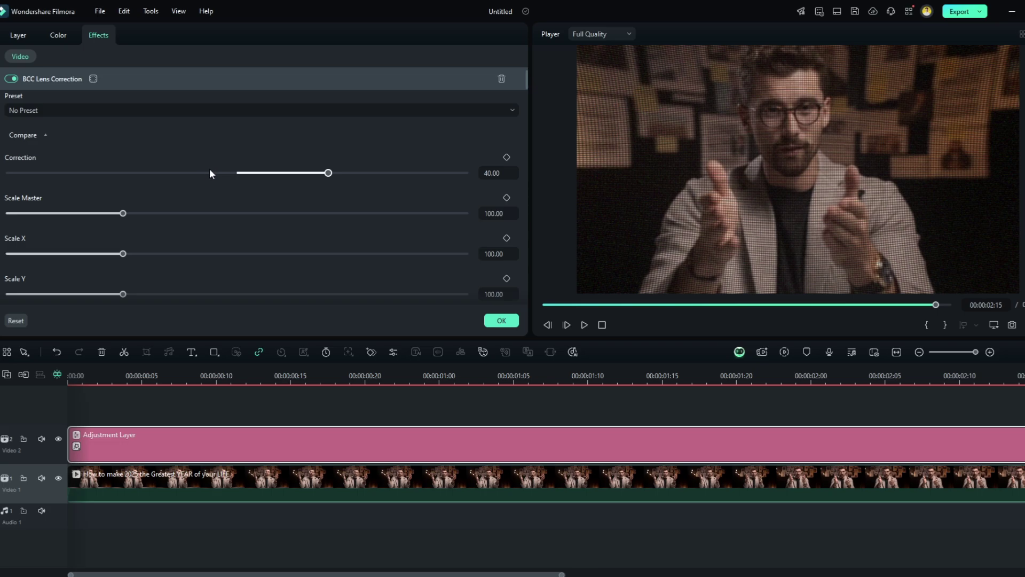
pyautogui.moveTo(208, 169)
pyautogui.mouseDown()
pyautogui.moveTo(87, 171)
pyautogui.moveTo(214, 164)
pyautogui.moveTo(92, 172)
pyautogui.moveTo(105, 171)
pyautogui.mouseUp()
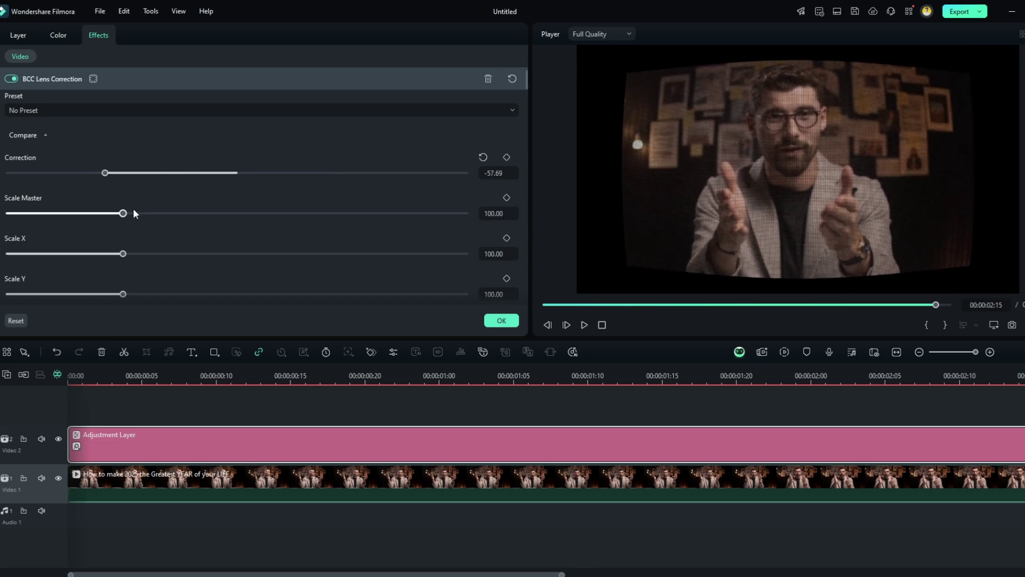
pyautogui.moveTo(131, 213); pyautogui.dragTo(157, 215)
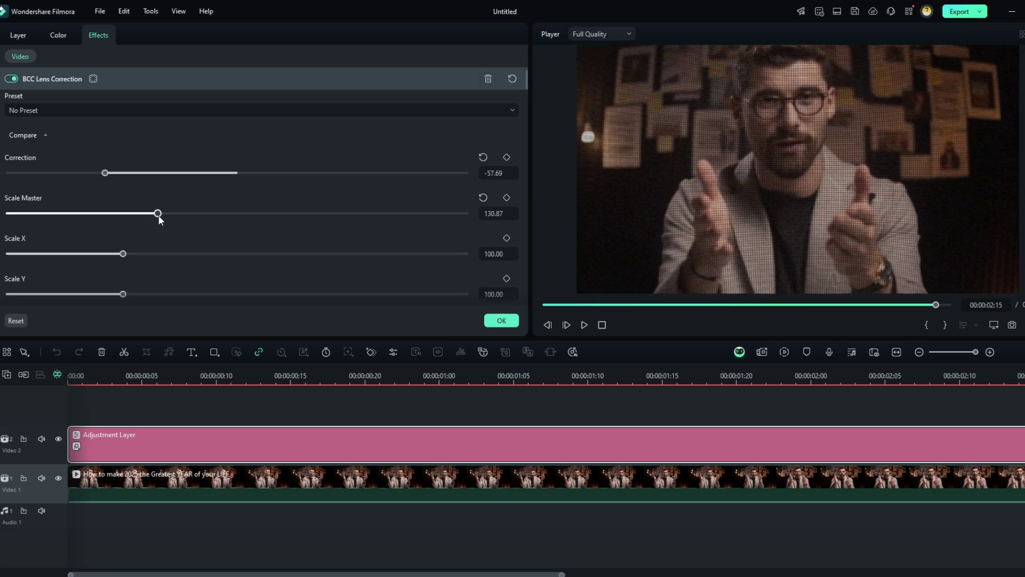
# Apply BCC Fog from Optical Diffusion to the adjustment layer and expand its settings.
pyautogui.click(299, 398)
pyautogui.click(49, 246)
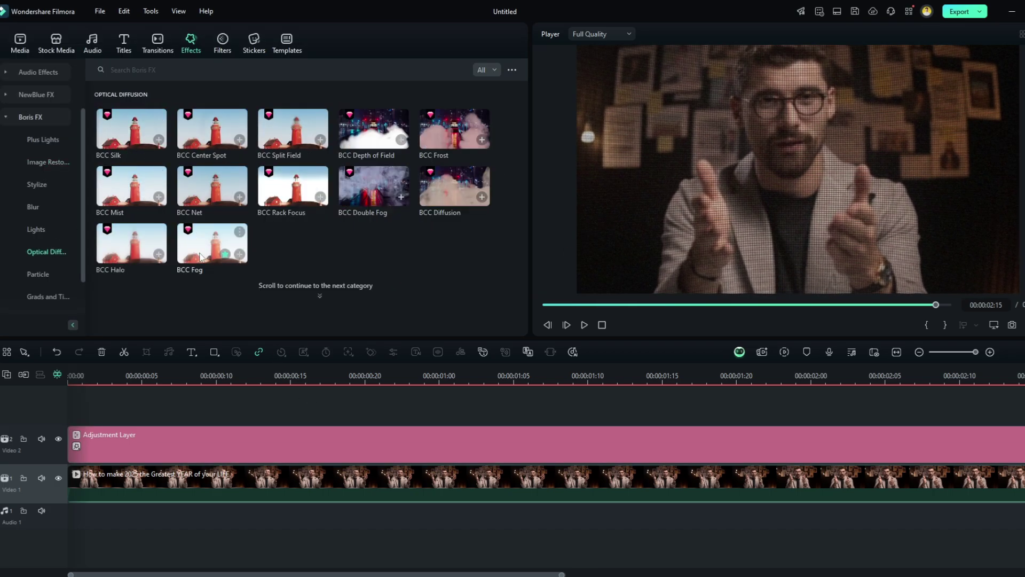
pyautogui.moveTo(213, 245); pyautogui.dragTo(289, 437)
pyautogui.click(289, 433)
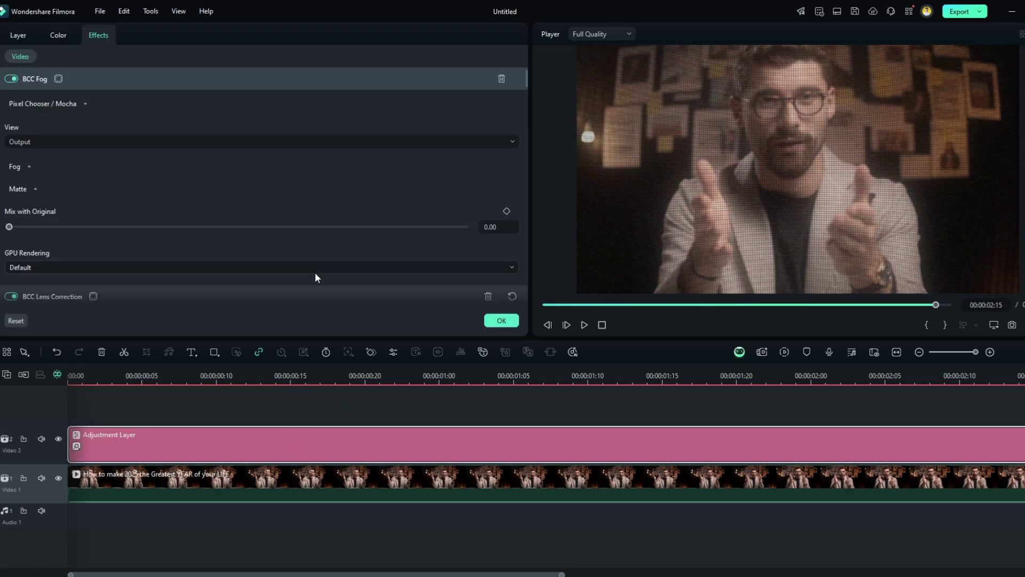
pyautogui.click(29, 166)
pyautogui.click(36, 203)
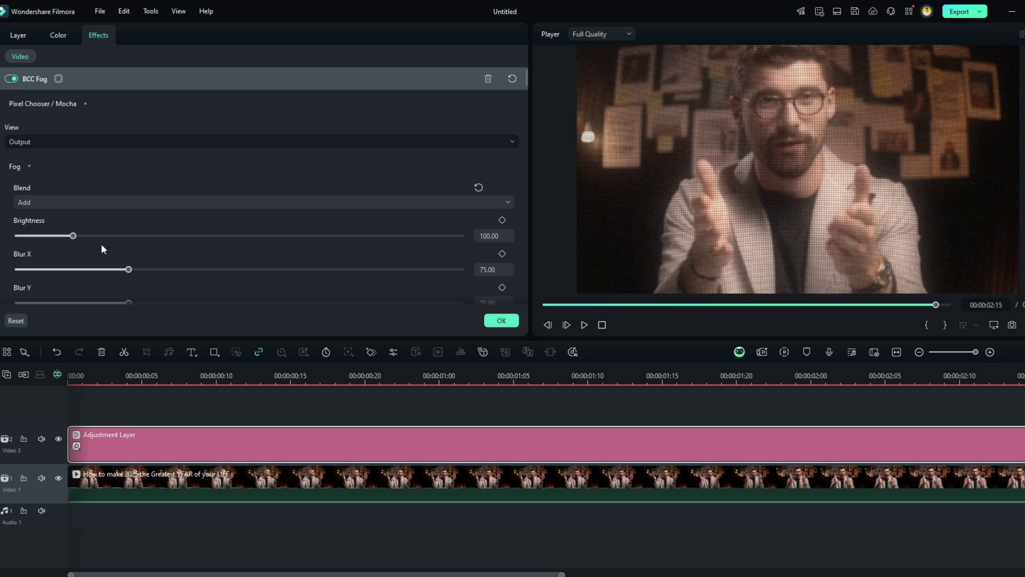
# Set the Fog brightness to 267.68, blur to about 30, and colour to dark blue.
pyautogui.click(110, 236)
pyautogui.moveTo(101, 238); pyautogui.dragTo(99, 236)
pyautogui.scroll(-1, 98, 235)
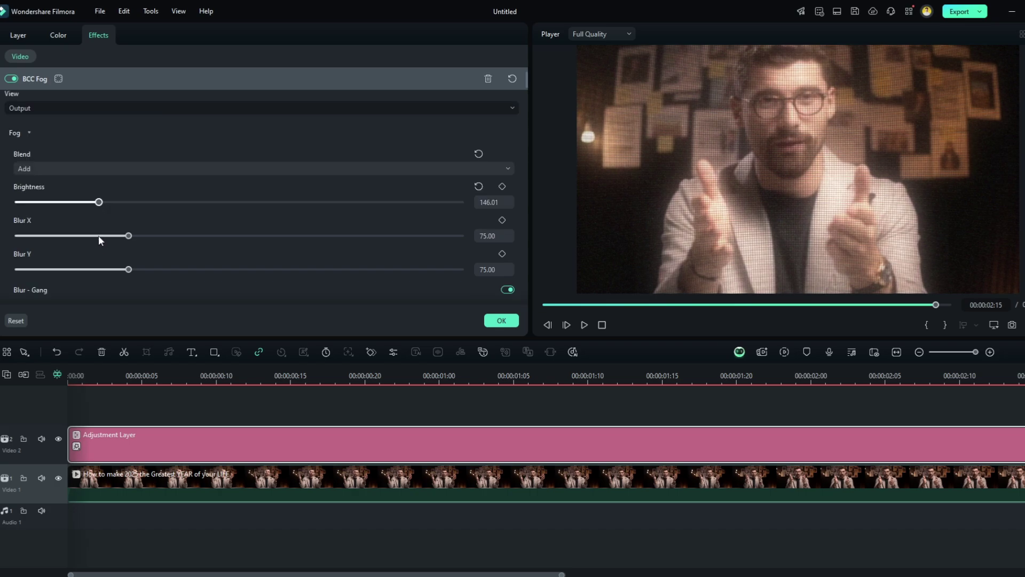
pyautogui.scroll(-1, 99, 234)
pyautogui.click(66, 202)
pyautogui.click(65, 235)
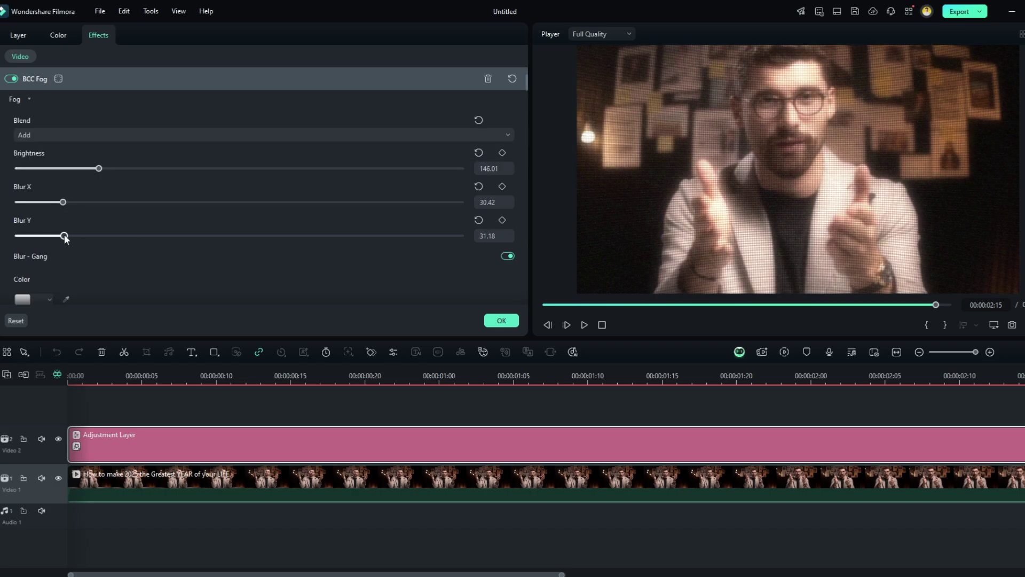
pyautogui.click(63, 235)
pyautogui.scroll(-1, 80, 176)
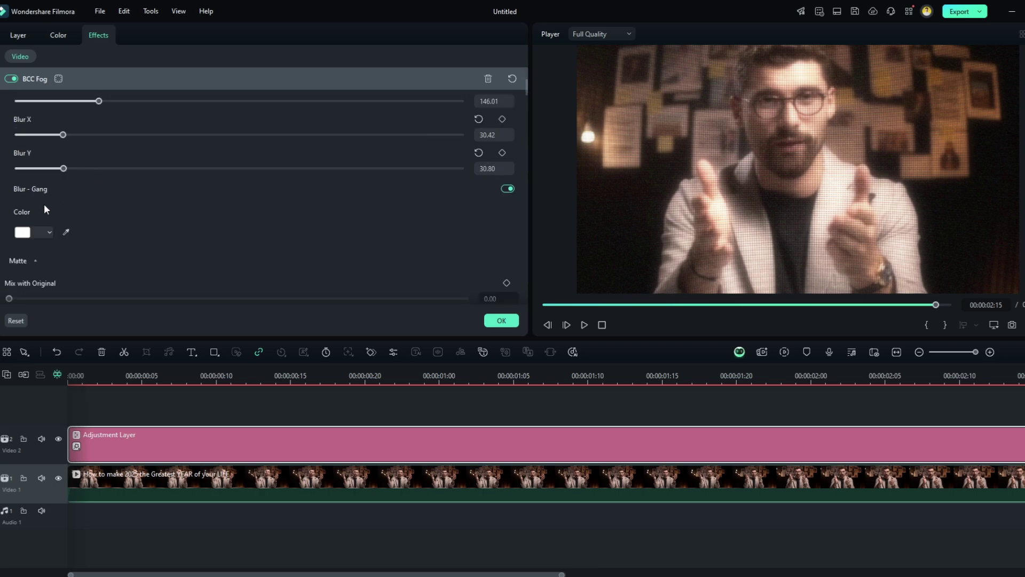
pyautogui.click(29, 234)
pyautogui.click(90, 329)
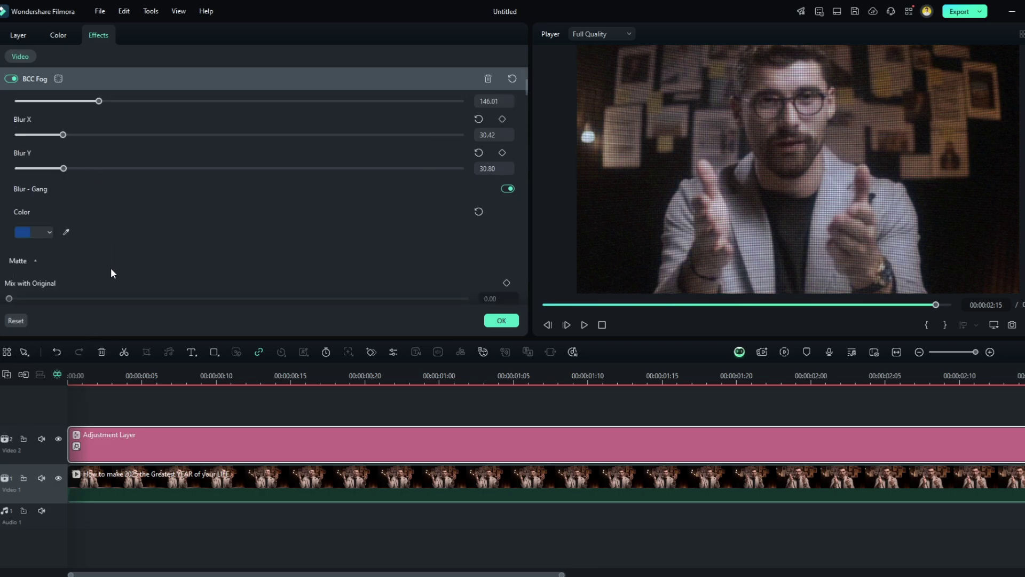
pyautogui.scroll(1, 91, 208)
pyautogui.moveTo(102, 138); pyautogui.dragTo(170, 134)
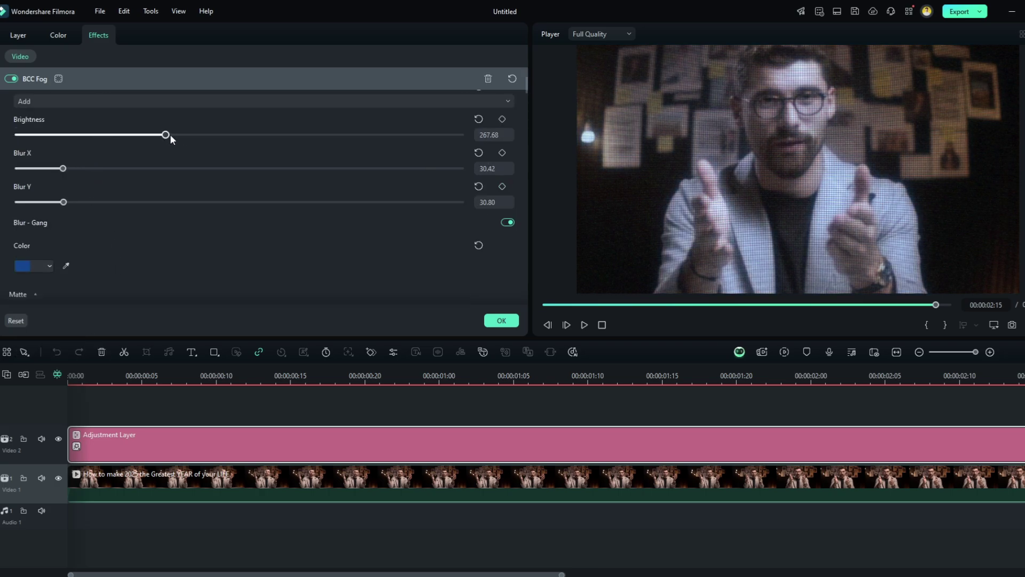
pyautogui.click(178, 71)
pyautogui.write('vigne')
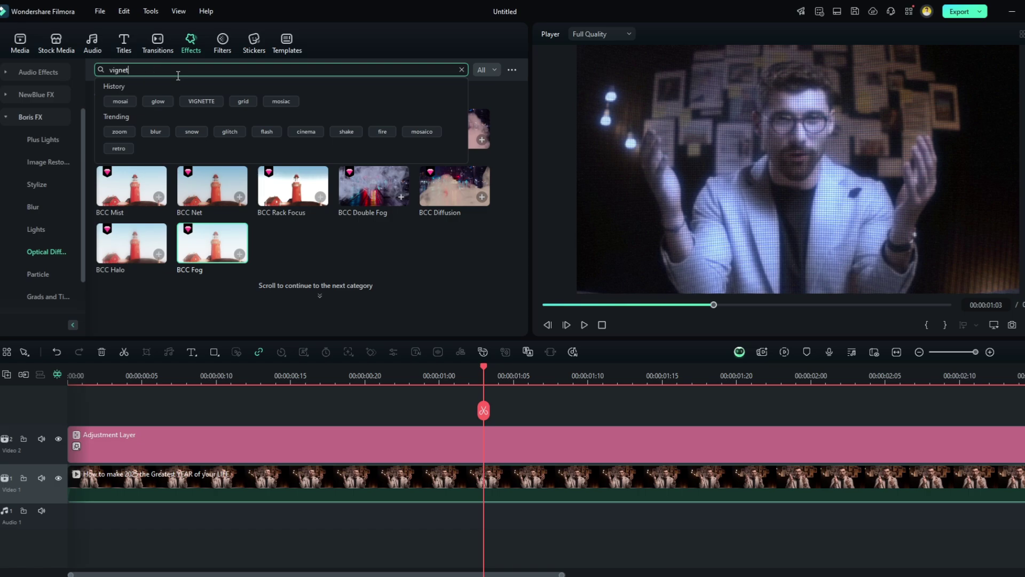
pyautogui.write('te')
# Apply Vignette Radius from the 'vignette' search with radius 100 and opacity 70.
pyautogui.press('Return')
pyautogui.moveTo(132, 113); pyautogui.dragTo(305, 439)
pyautogui.doubleClick(305, 437)
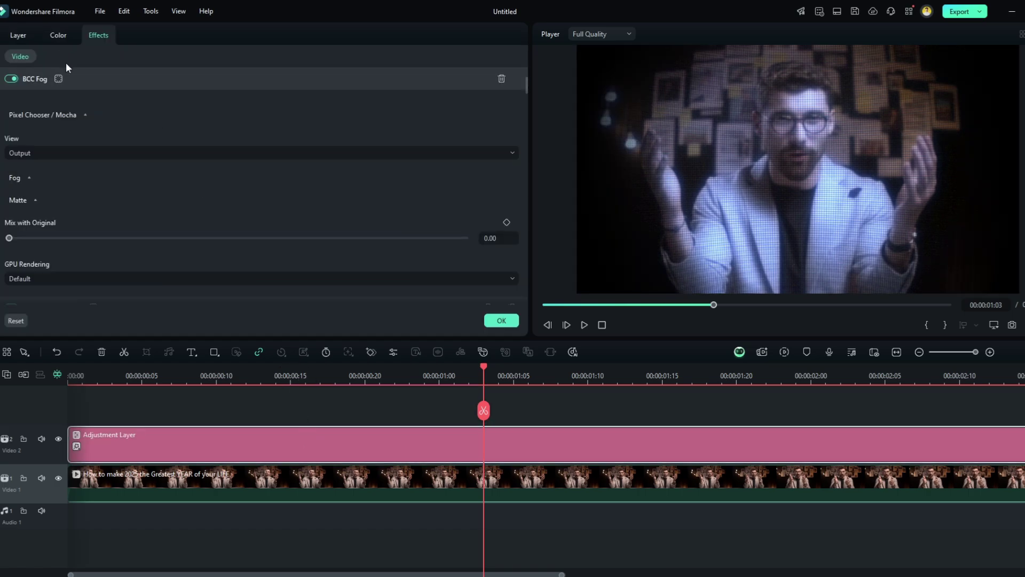
pyautogui.scroll(2, 66, 62)
pyautogui.moveTo(396, 121); pyautogui.dragTo(509, 128)
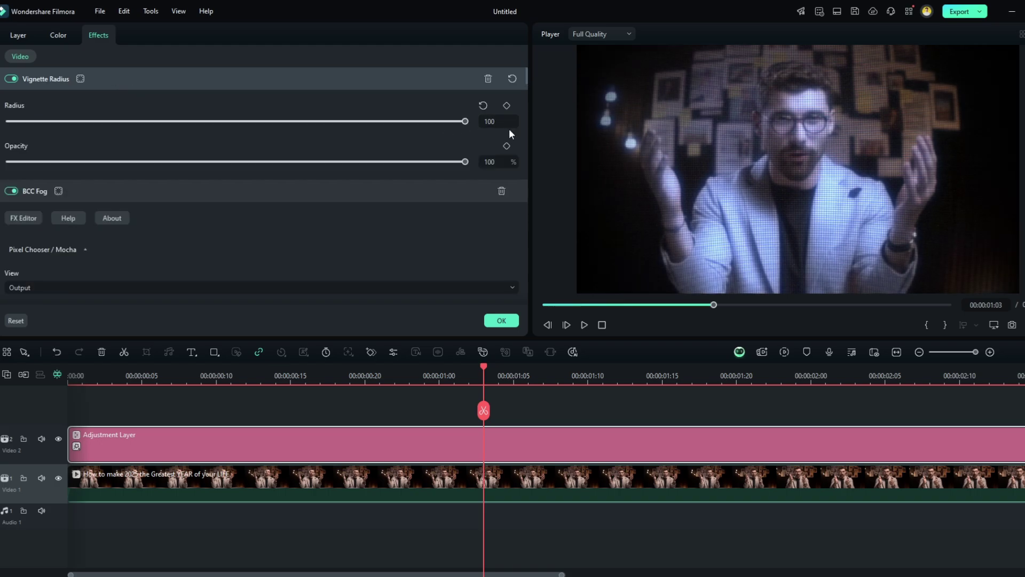
pyautogui.moveTo(465, 161); pyautogui.dragTo(247, 177)
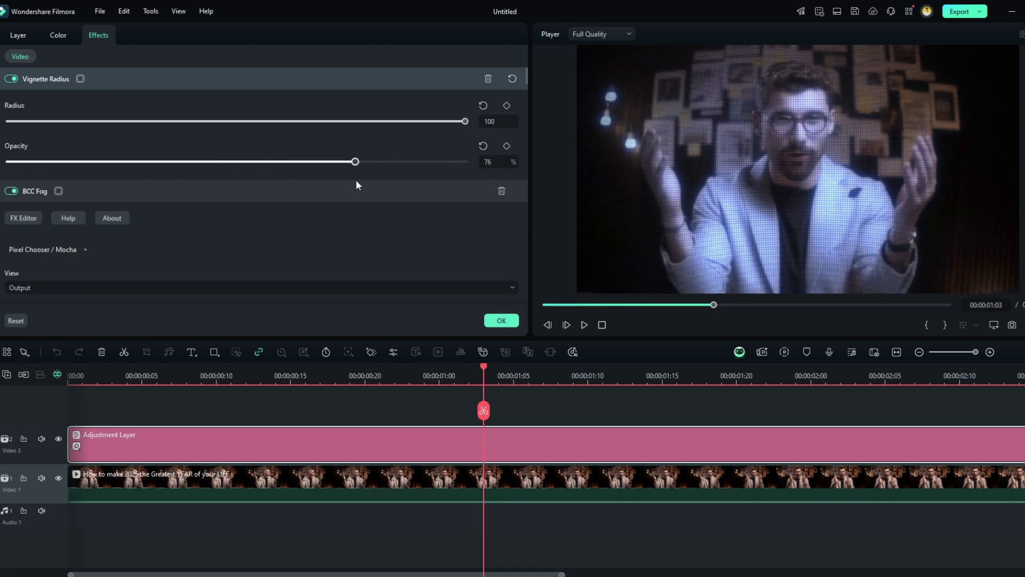
pyautogui.moveTo(355, 181)
pyautogui.mouseDown()
pyautogui.moveTo(178, 178)
pyautogui.moveTo(328, 194)
pyautogui.mouseUp()
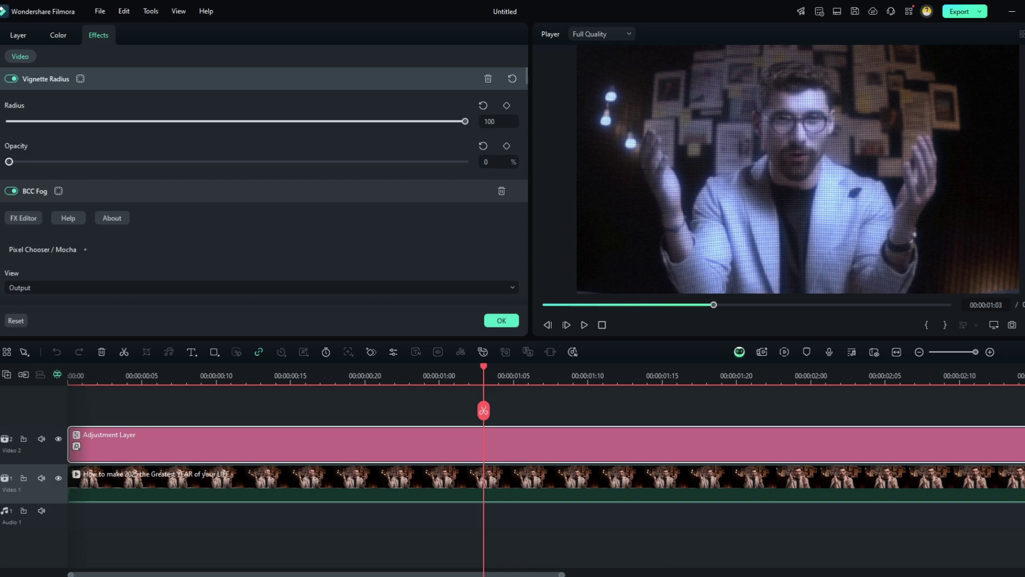
# Shape the Color > Curves into an S-curve with darker shadows and brighter highlights.
pyautogui.click(57, 36)
pyautogui.click(89, 56)
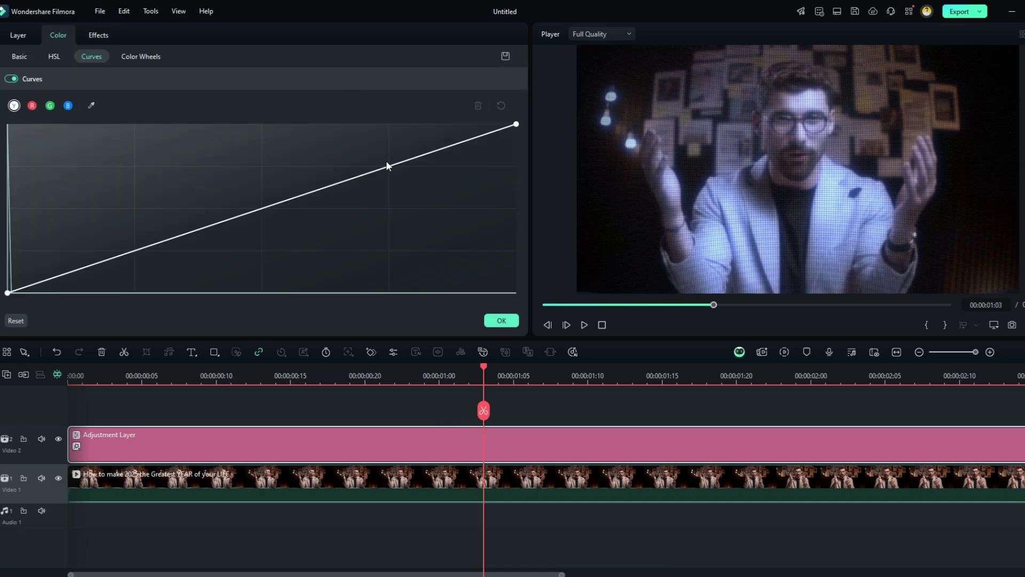
pyautogui.moveTo(333, 187); pyautogui.dragTo(327, 176)
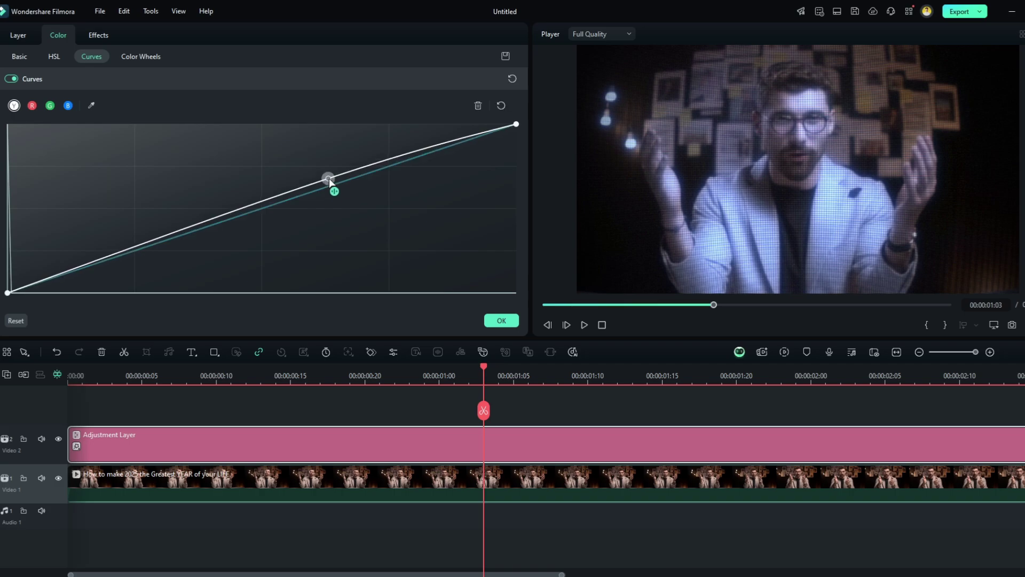
pyautogui.moveTo(134, 246); pyautogui.dragTo(140, 257)
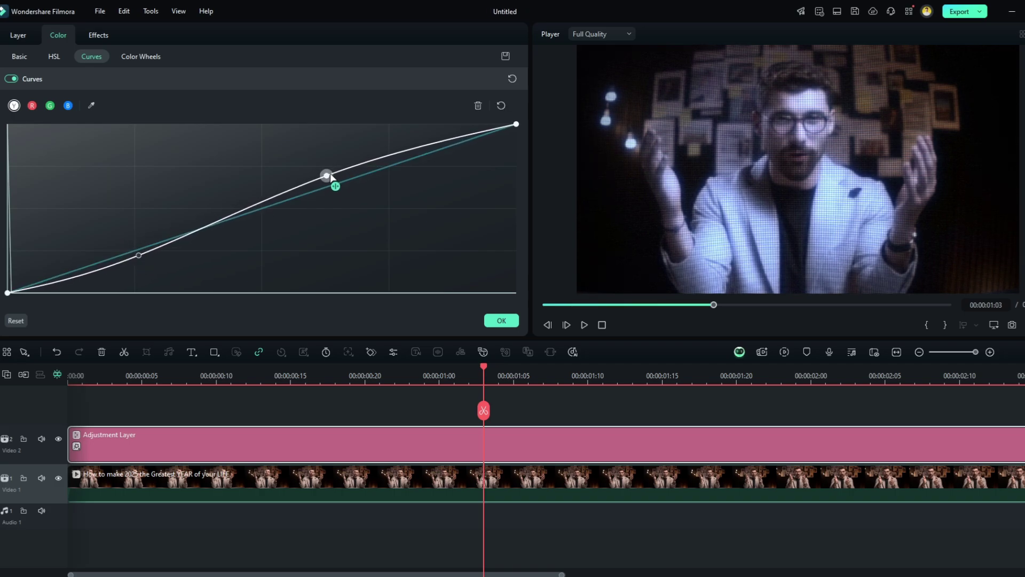
pyautogui.moveTo(330, 177); pyautogui.dragTo(363, 163)
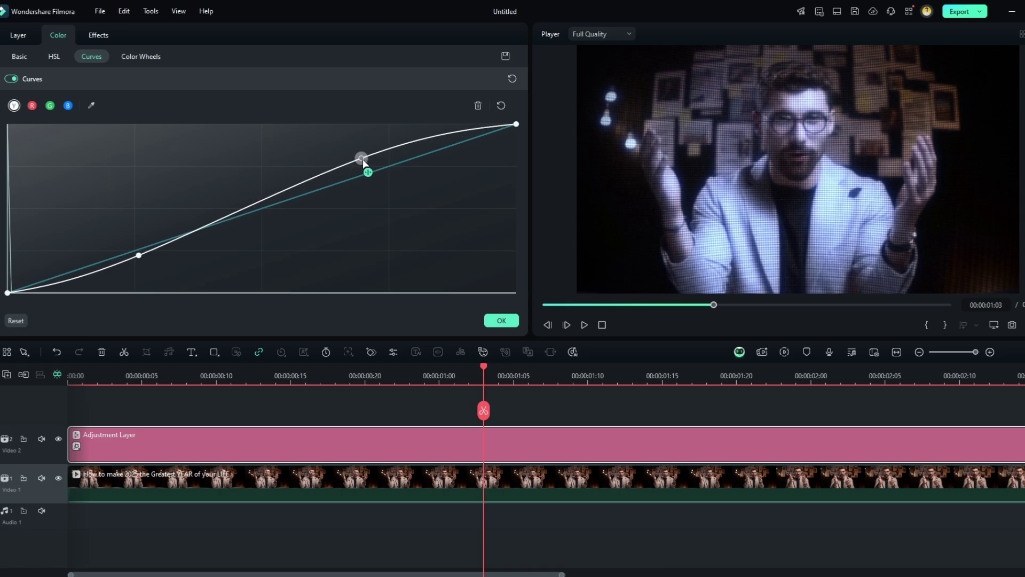
pyautogui.click(502, 320)
# Preview playback and lower the BCC Scanline noise amount and noise size.
pyautogui.click(603, 326)
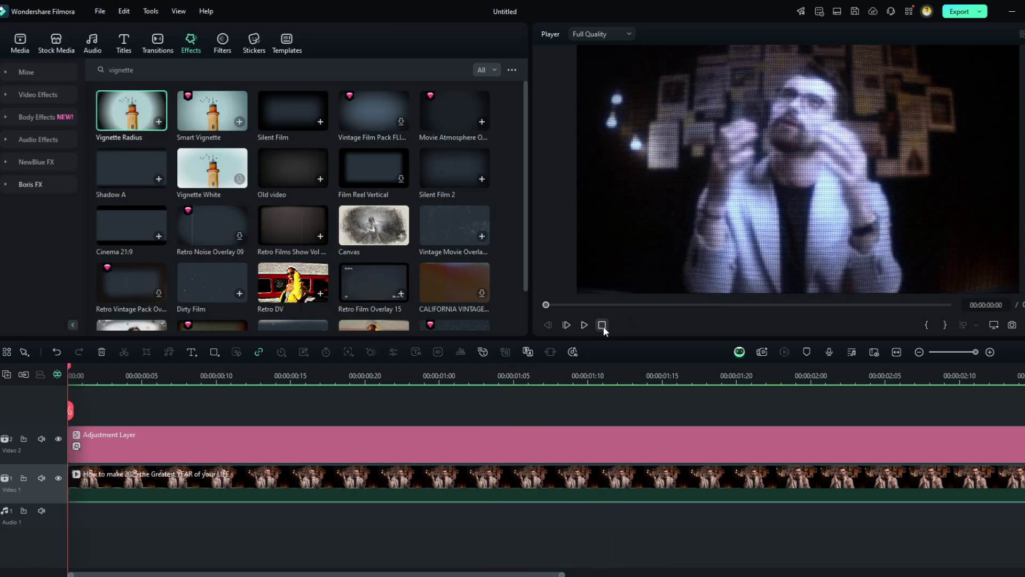
pyautogui.press('space')
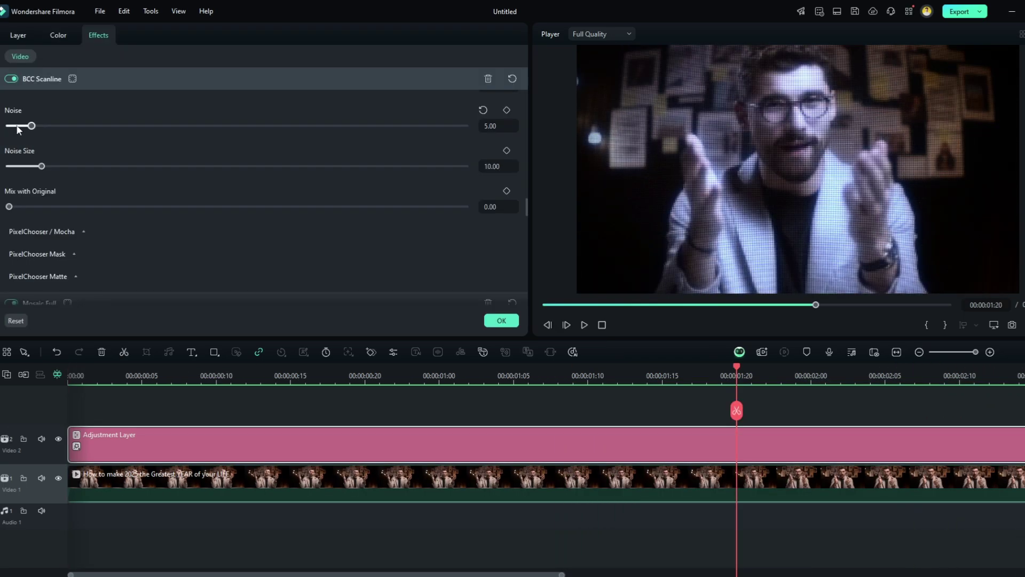
pyautogui.moveTo(17, 127); pyautogui.dragTo(14, 127)
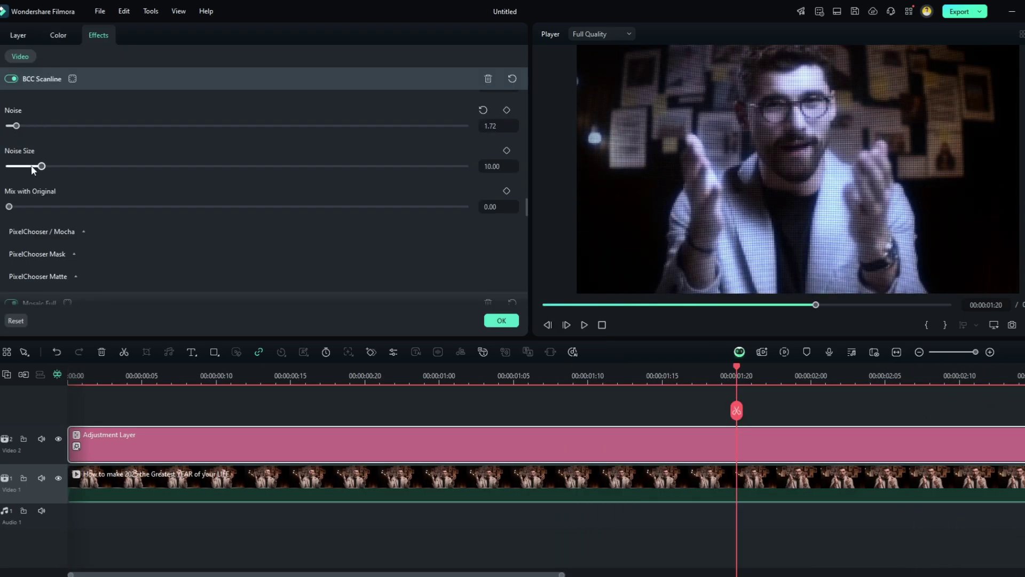
pyautogui.moveTo(9, 166); pyautogui.dragTo(367, 165)
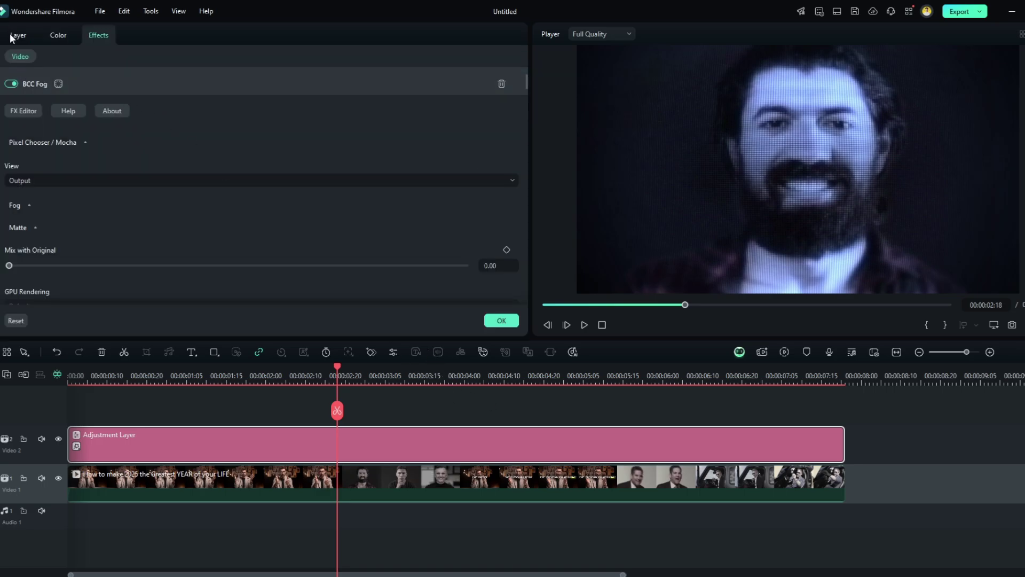
# Save the adjustment layer as the custom preset 'CRT 2'.
pyautogui.click(12, 35)
pyautogui.click(454, 322)
pyautogui.write('CRT')
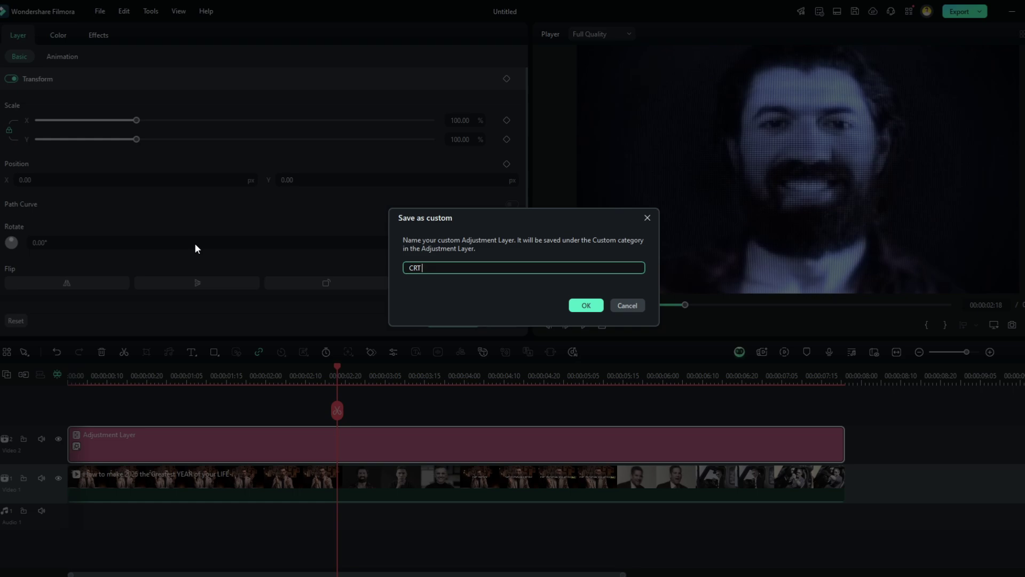
pyautogui.press('Return')
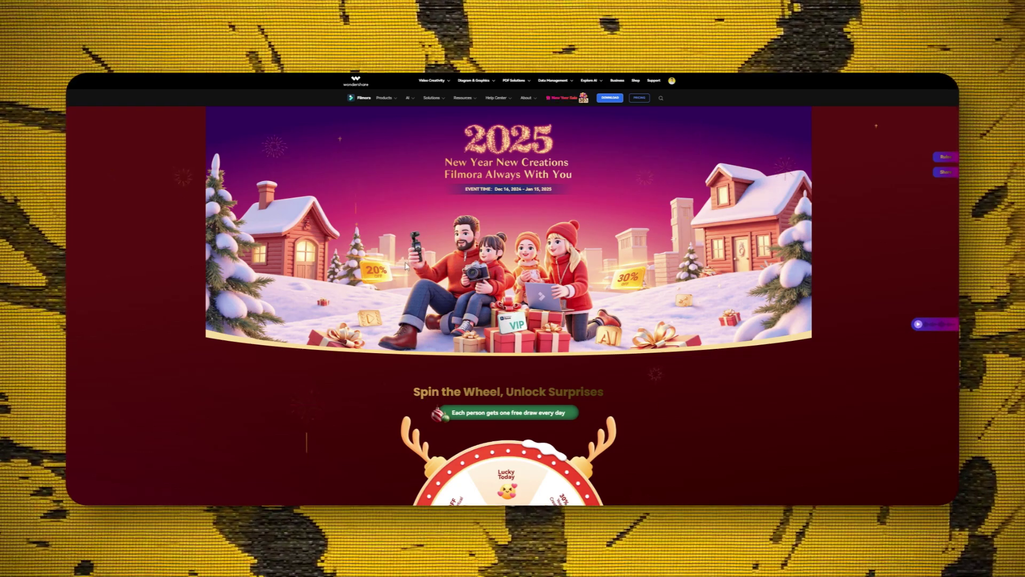
pyautogui.scroll(-5, 673, 178)
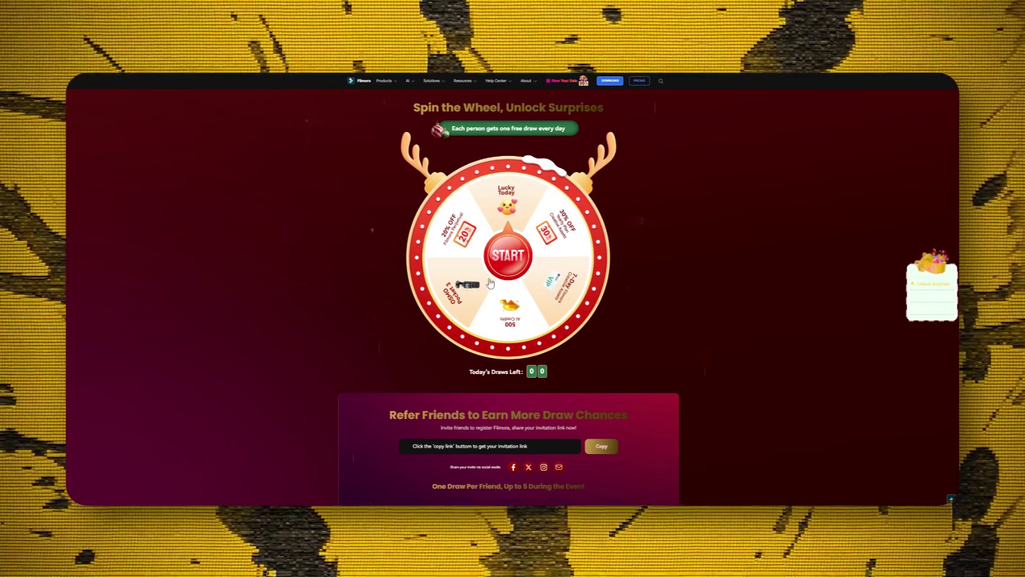
pyautogui.scroll(-1, 520, 301)
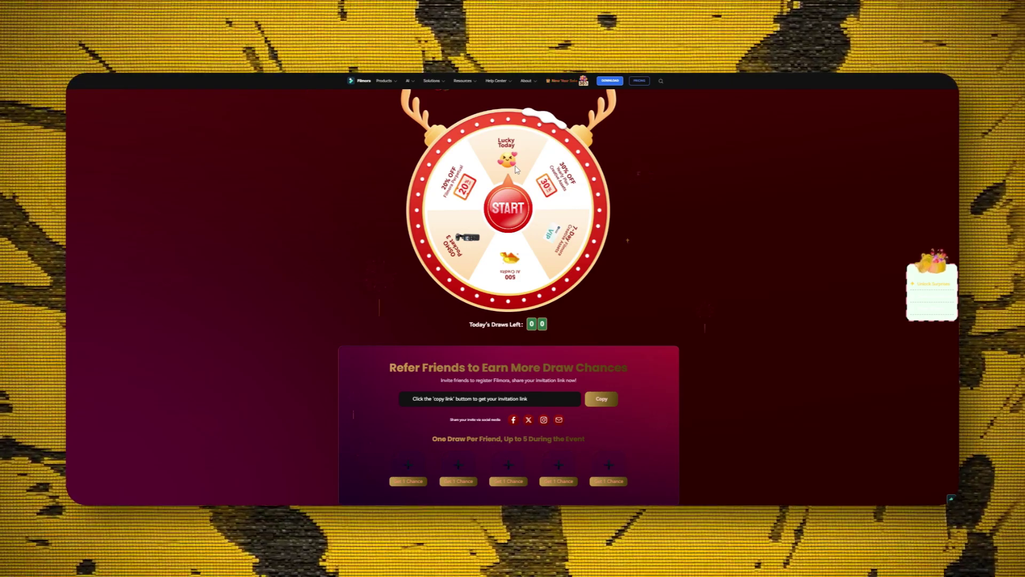
pyautogui.scroll(-1, 585, 266)
pyautogui.scroll(2, 585, 266)
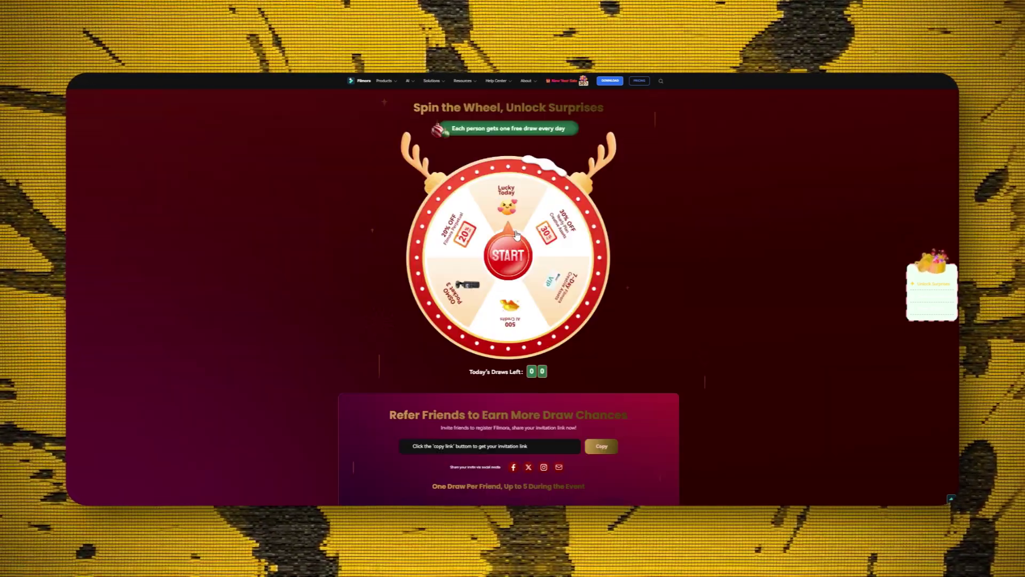
pyautogui.scroll(-3, 634, 260)
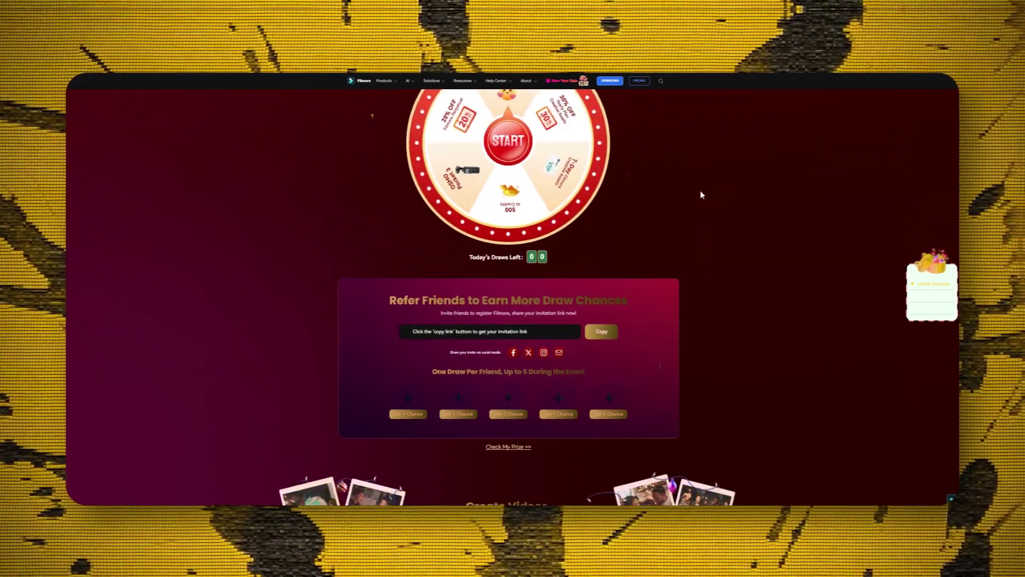
# Select the Refer Friends heading line on the New Year event page.
pyautogui.moveTo(389, 272); pyautogui.dragTo(675, 289)
pyautogui.click(693, 310)
pyautogui.scroll(-1, 692, 310)
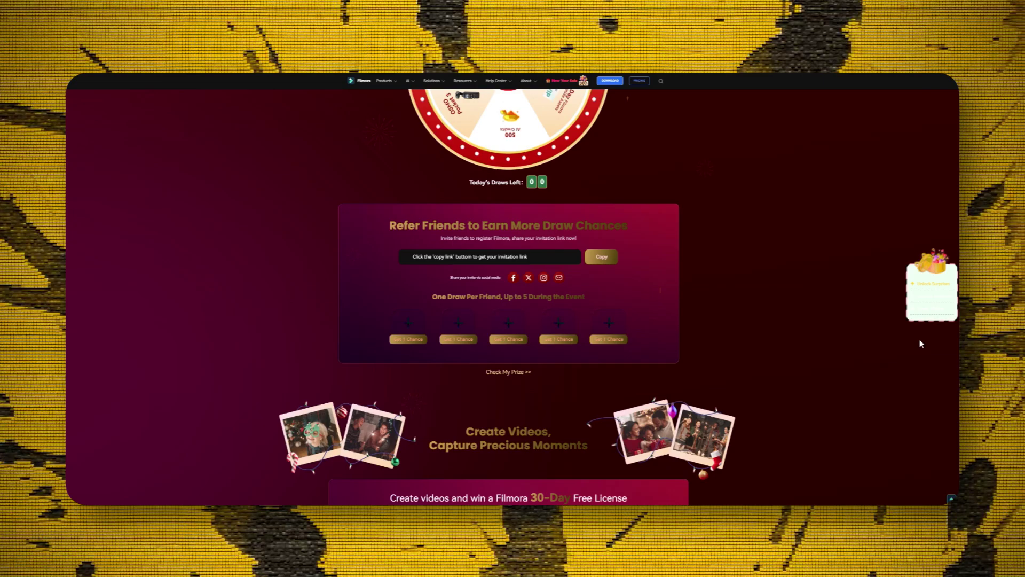
pyautogui.scroll(-3, 732, 199)
pyautogui.scroll(-3, 732, 231)
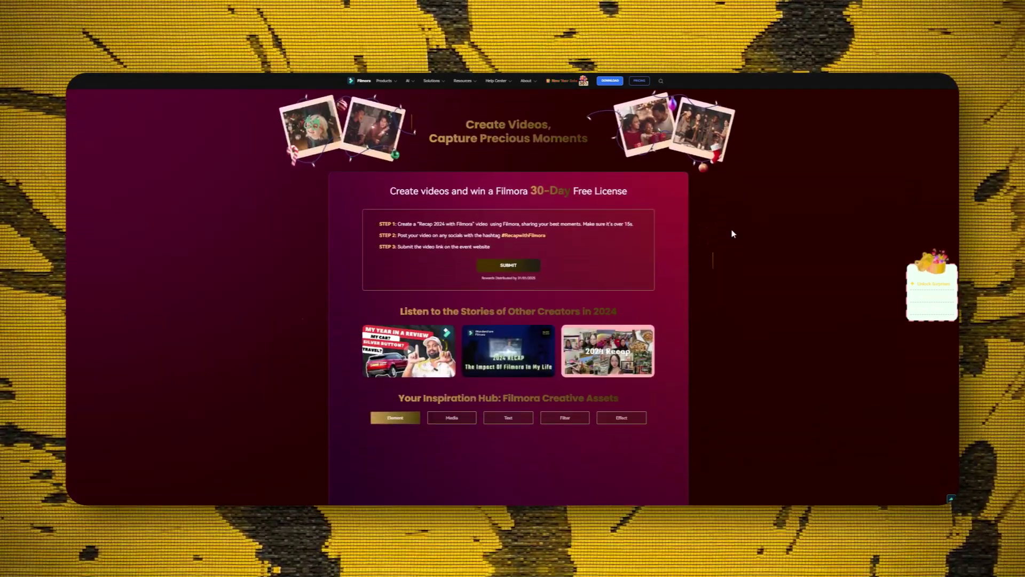
pyautogui.scroll(-1, 712, 229)
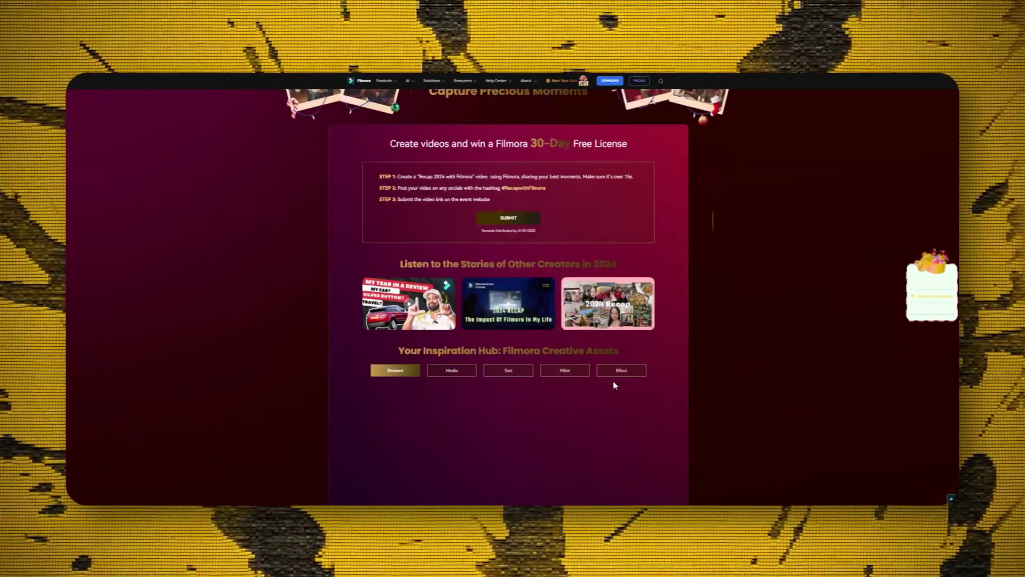
pyautogui.scroll(-5, 406, 349)
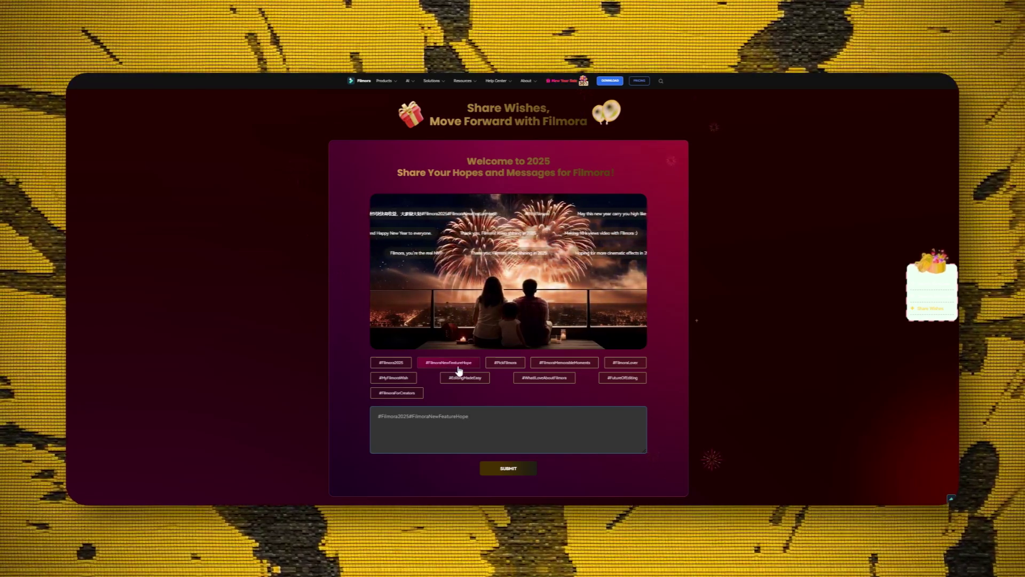
# Add #FilmoraNewFeatureHope to the wishes message box, then clear the hashtag text.
pyautogui.click(458, 369)
pyautogui.tripleClick(476, 433)
pyautogui.press('BackSpace')
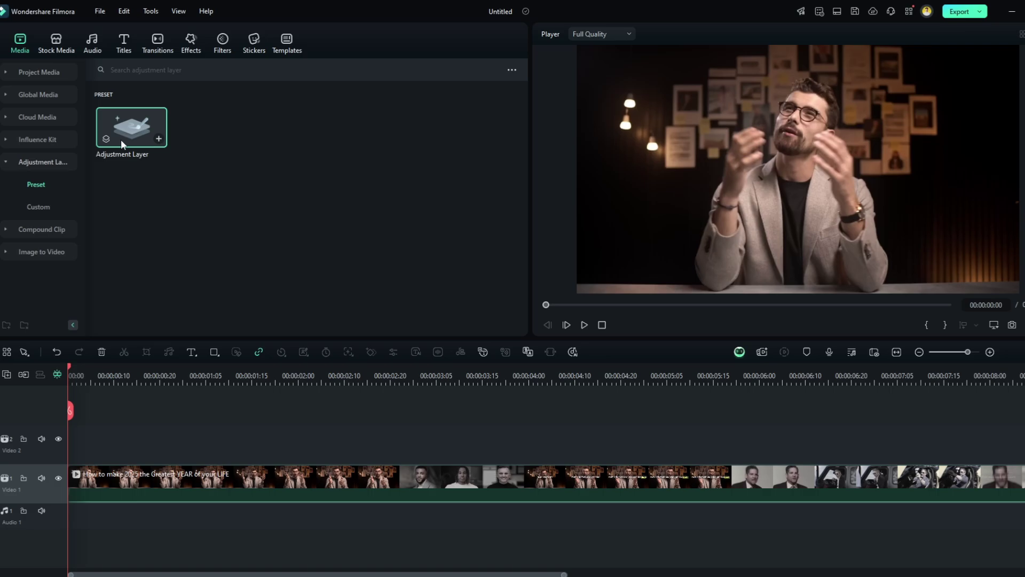
# Stretch a new adjustment layer over the whole clip and give it an S-shaped Curves contrast boost.
pyautogui.moveTo(121, 140); pyautogui.dragTo(74, 445)
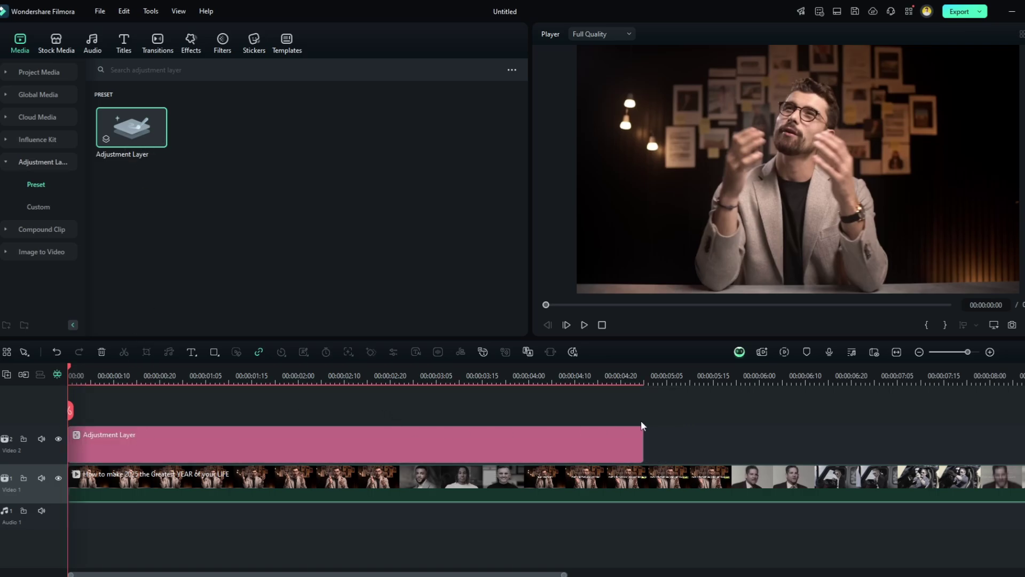
pyautogui.moveTo(642, 425); pyautogui.dragTo(888, 481)
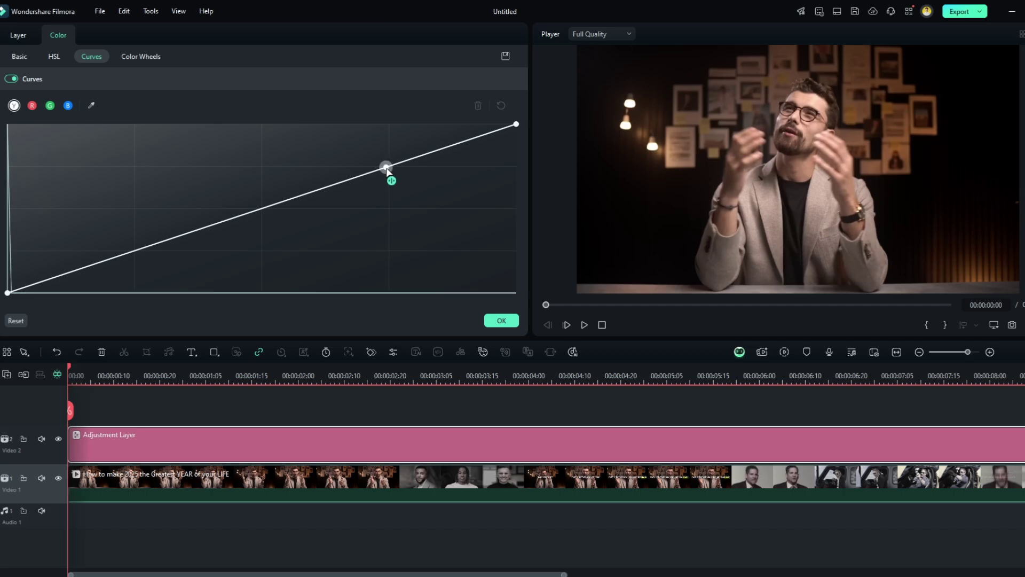
pyautogui.moveTo(386, 170); pyautogui.dragTo(382, 158)
pyautogui.moveTo(134, 248); pyautogui.dragTo(142, 268)
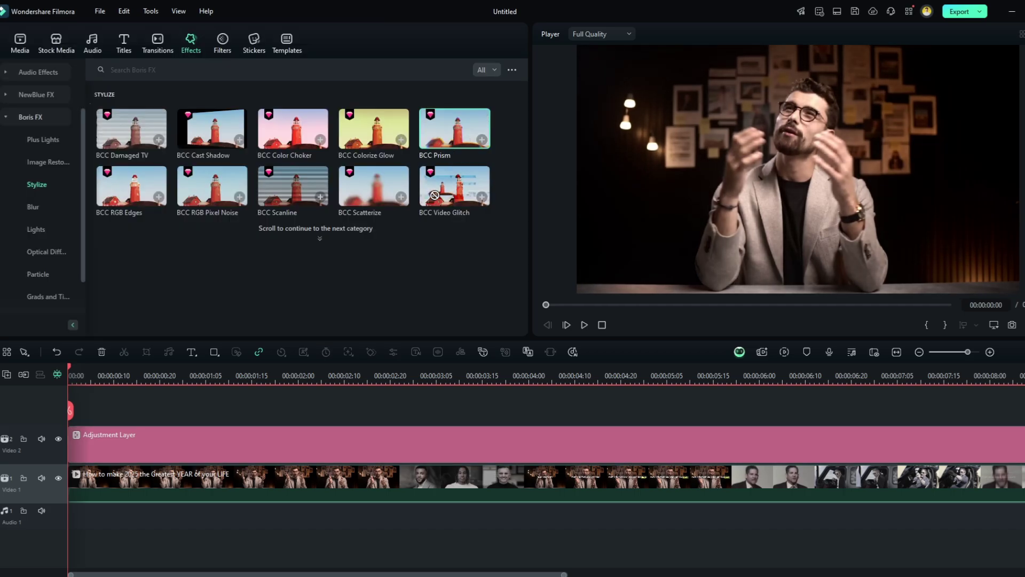
# Apply BCC Prism to the adjustment layer and lower its Sample Count to 14.93.
pyautogui.moveTo(442, 190); pyautogui.dragTo(348, 438)
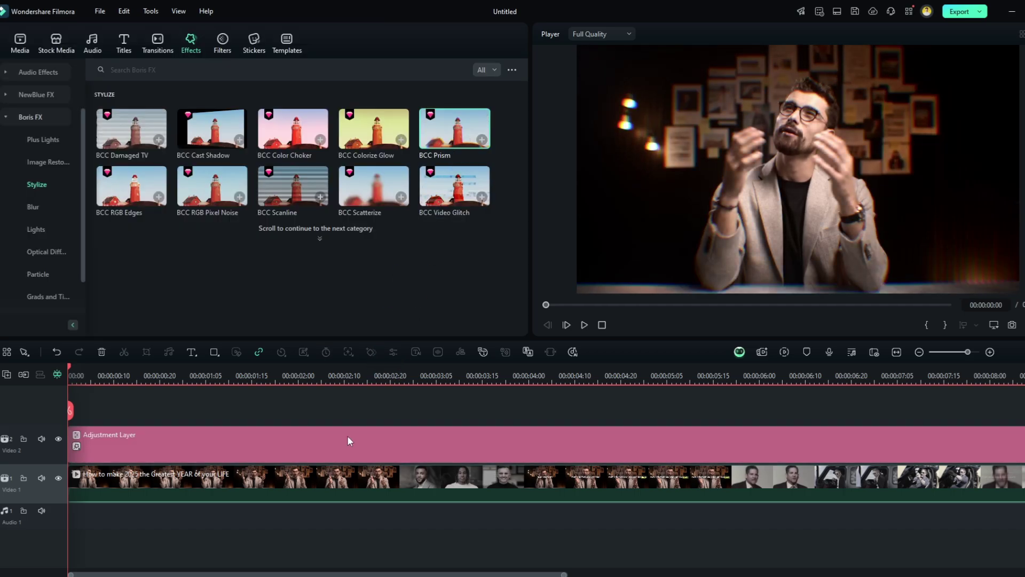
pyautogui.click(110, 30)
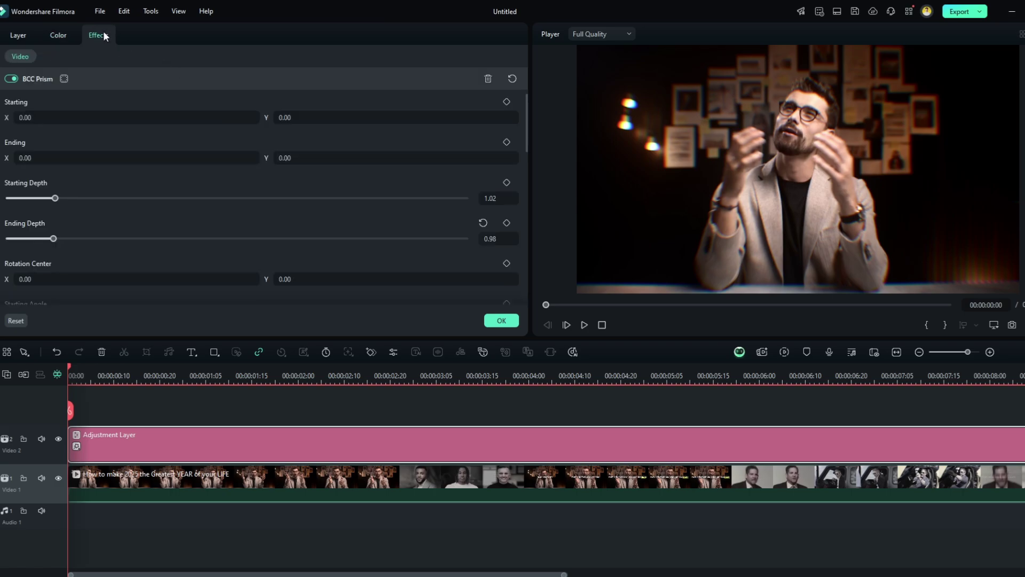
pyautogui.scroll(-2, 123, 89)
pyautogui.scroll(4, 104, 128)
pyautogui.moveTo(104, 145)
pyautogui.mouseDown()
pyautogui.moveTo(30, 153)
pyautogui.moveTo(346, 146)
pyautogui.mouseUp()
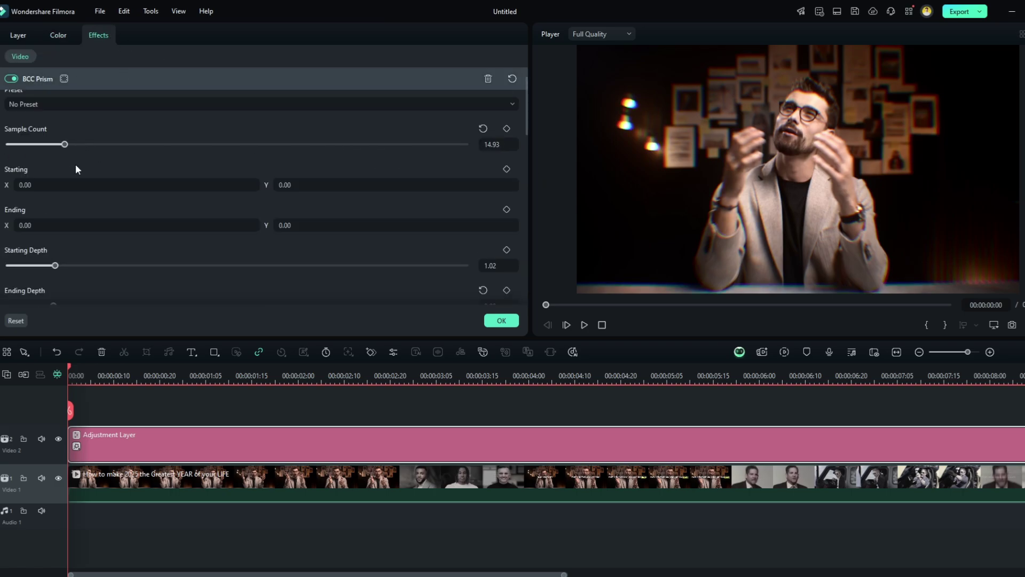
pyautogui.click(501, 320)
# Apply BCC Damaged TV to the adjustment layer with Seed 43 and Signal Strength 35.
pyautogui.moveTo(129, 128); pyautogui.dragTo(176, 446)
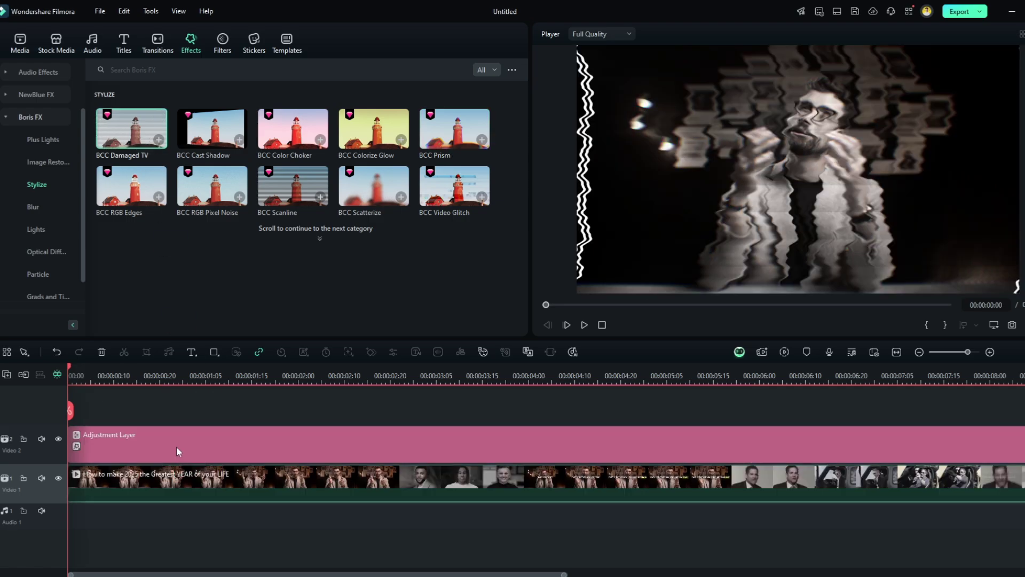
pyautogui.doubleClick(179, 445)
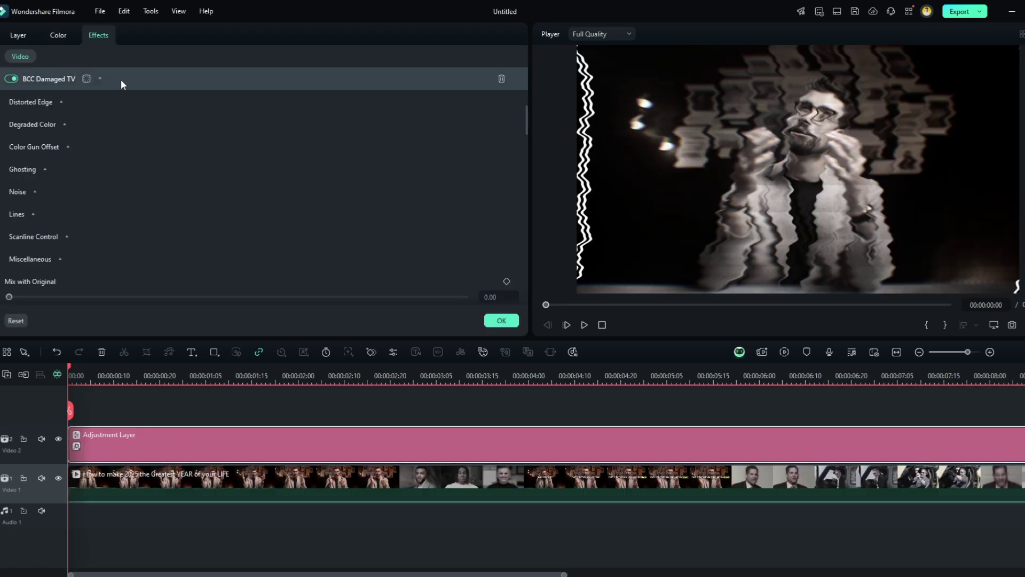
pyautogui.click(122, 80)
pyautogui.scroll(5, 150, 223)
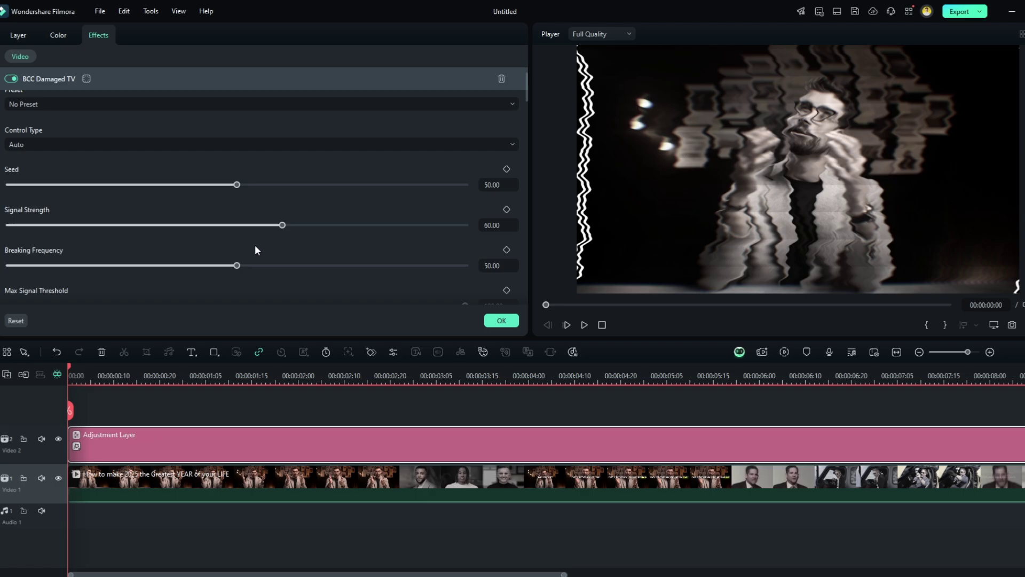
pyautogui.write('43')
pyautogui.press('Return')
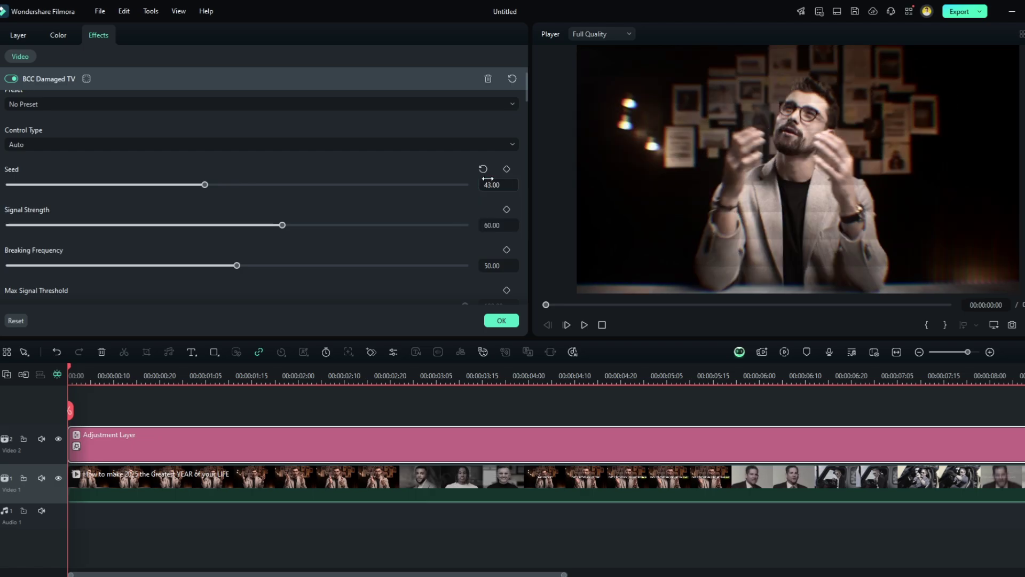
pyautogui.click(489, 226)
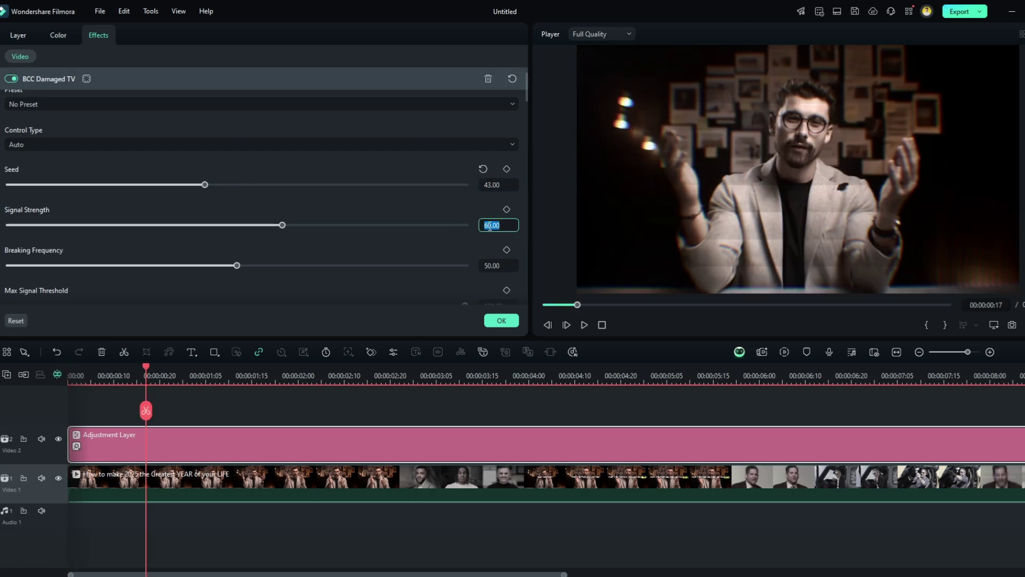
pyautogui.write('35')
pyautogui.press('Return')
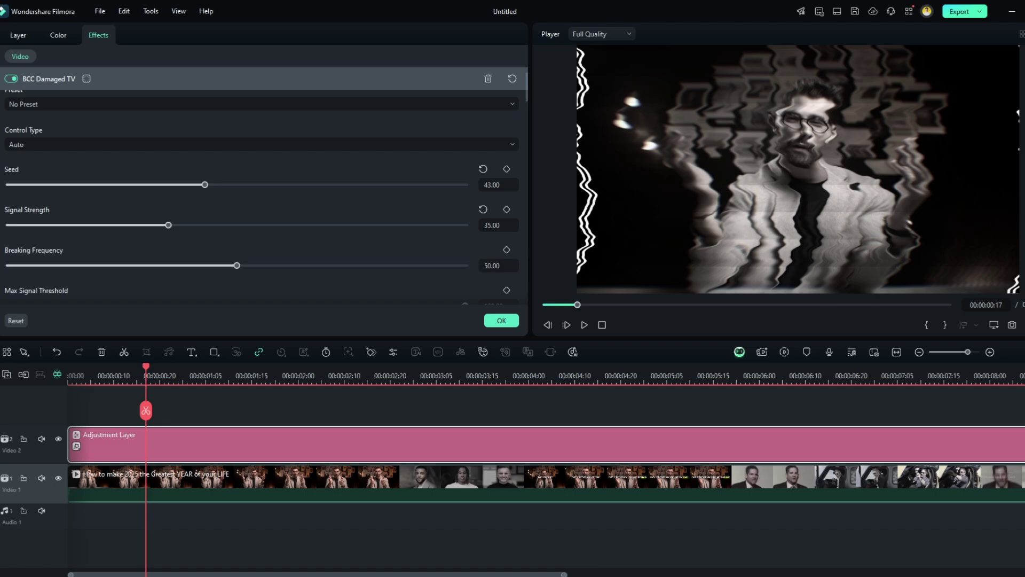
pyautogui.scroll(-2, 486, 227)
# Set Max Signal Threshold 42, Min Signal Threshold 100 and Edge Jaggedness 20.
pyautogui.click(486, 237)
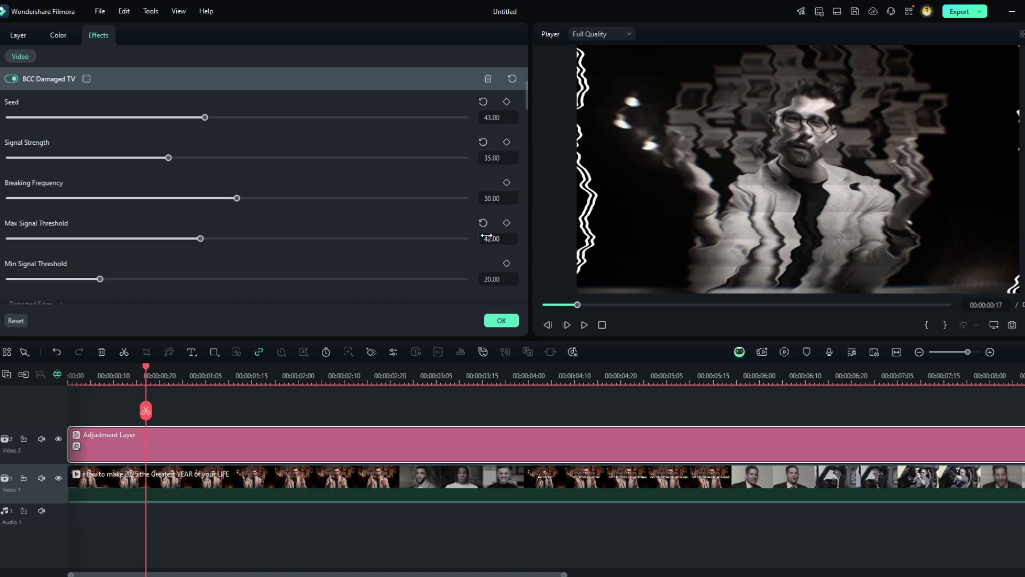
pyautogui.scroll(-1, 358, 241)
pyautogui.moveTo(364, 244); pyautogui.dragTo(525, 255)
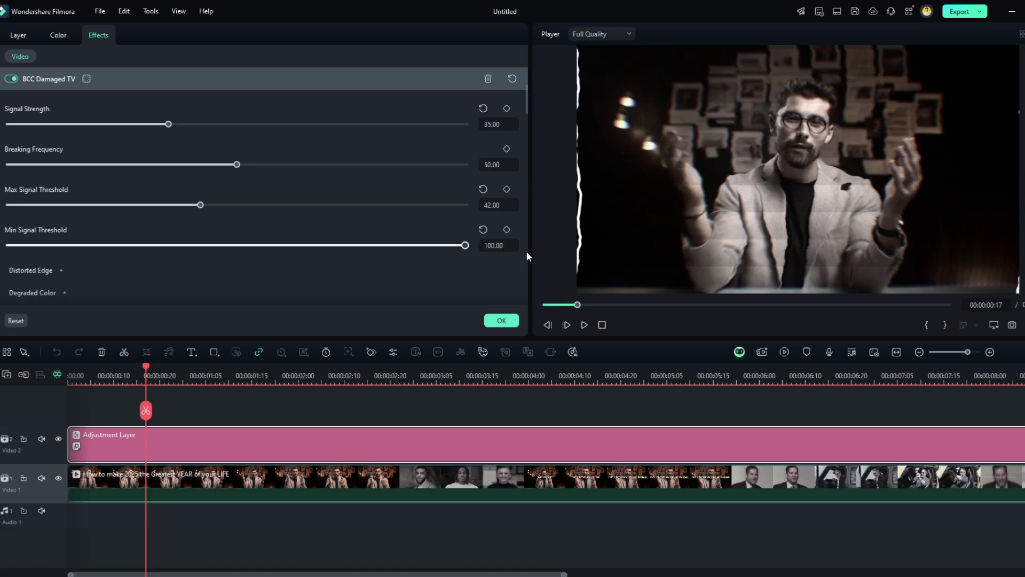
pyautogui.scroll(-3, 20, 138)
pyautogui.click(53, 138)
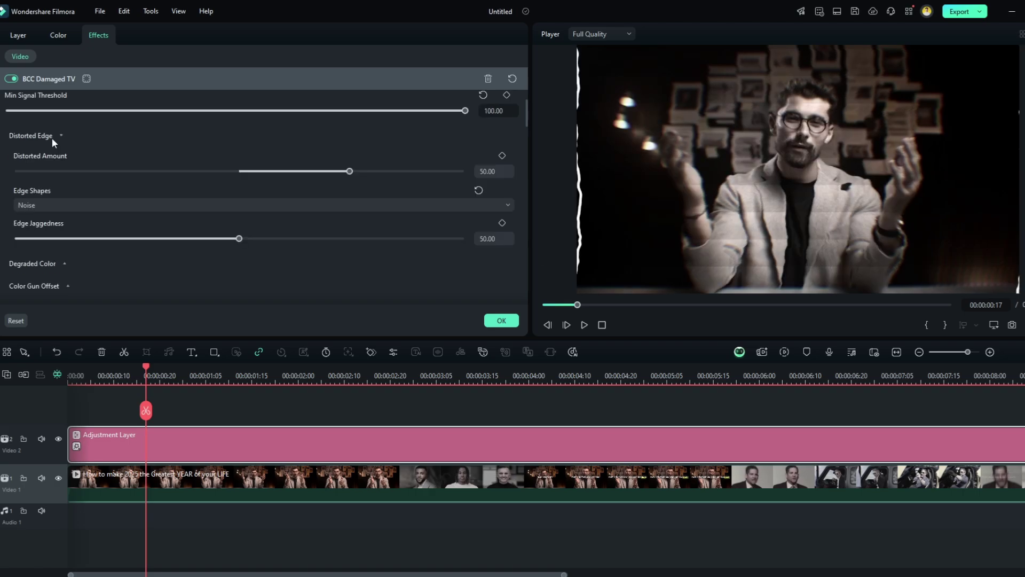
pyautogui.click(487, 238)
pyautogui.write('20')
pyautogui.press('Return')
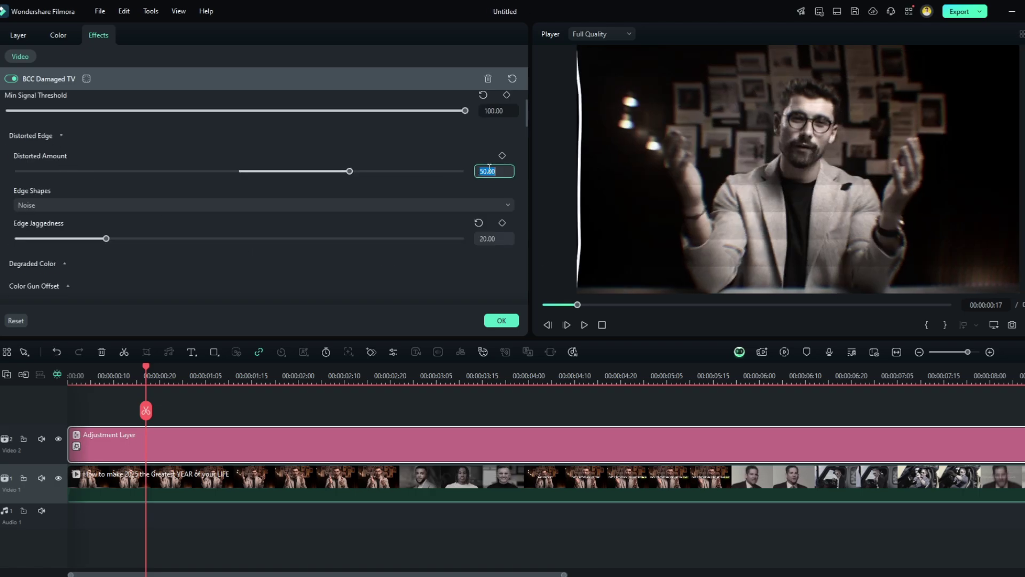
pyautogui.write('0')
pyautogui.press('Return')
# Boost Ghosting to near-maximum strength with more ghost images and an adjusted distance.
pyautogui.click(3, 136)
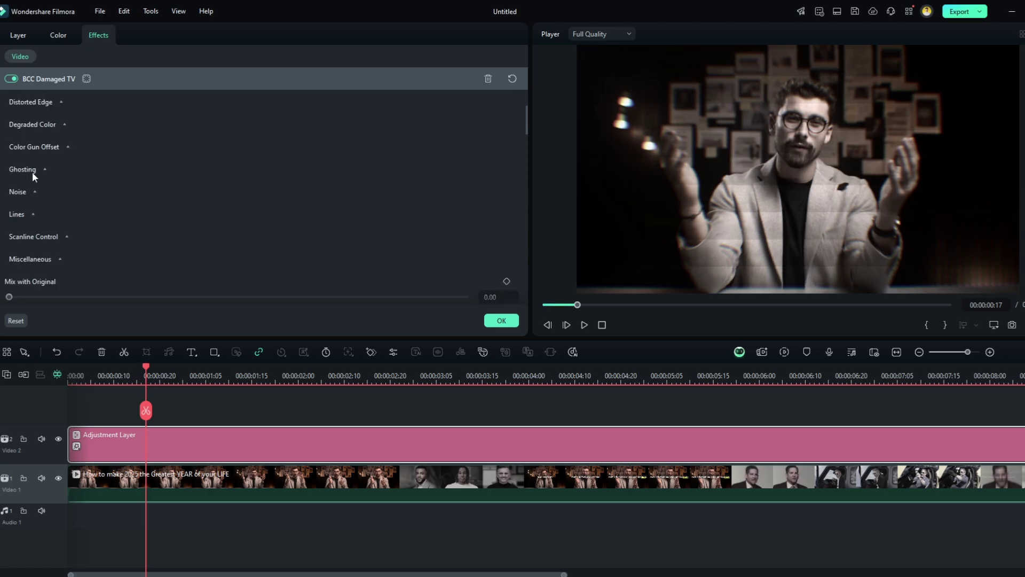
pyautogui.click(32, 171)
pyautogui.scroll(-2, 59, 175)
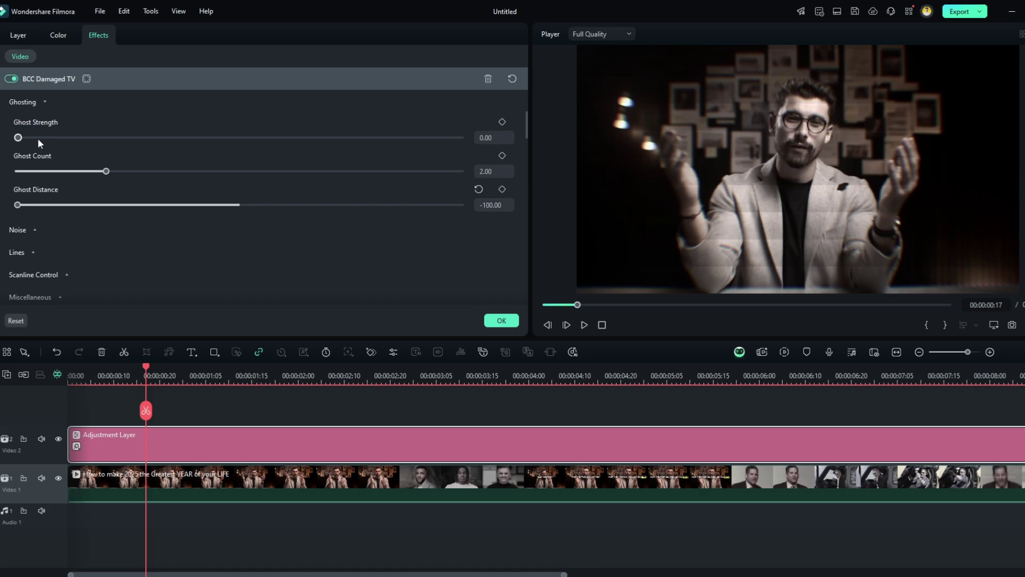
pyautogui.moveTo(37, 138)
pyautogui.mouseDown()
pyautogui.moveTo(369, 149)
pyautogui.moveTo(673, 105)
pyautogui.mouseUp()
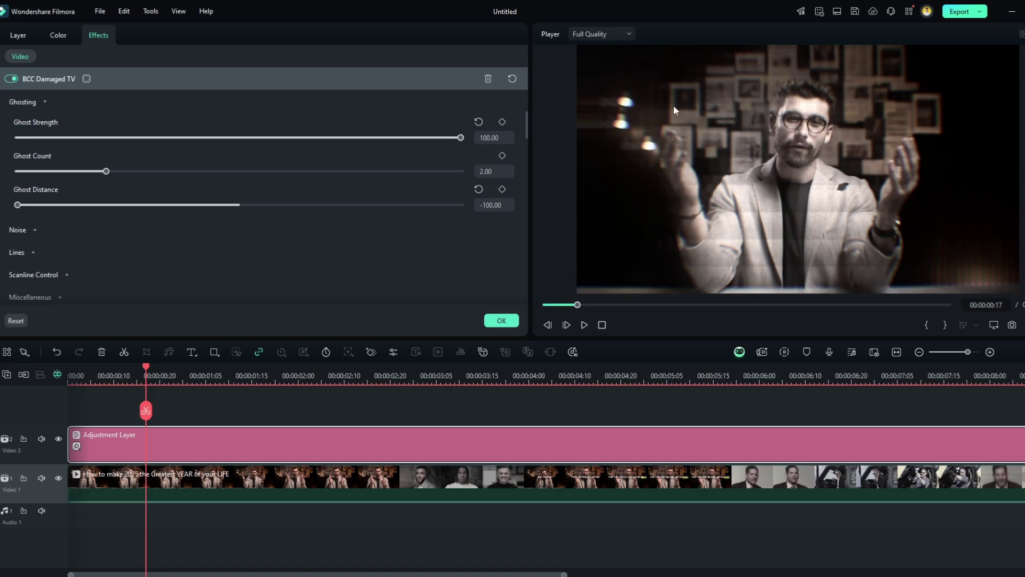
pyautogui.moveTo(180, 170)
pyautogui.mouseDown()
pyautogui.moveTo(340, 172)
pyautogui.moveTo(78, 173)
pyautogui.moveTo(292, 175)
pyautogui.moveTo(212, 172)
pyautogui.mouseUp()
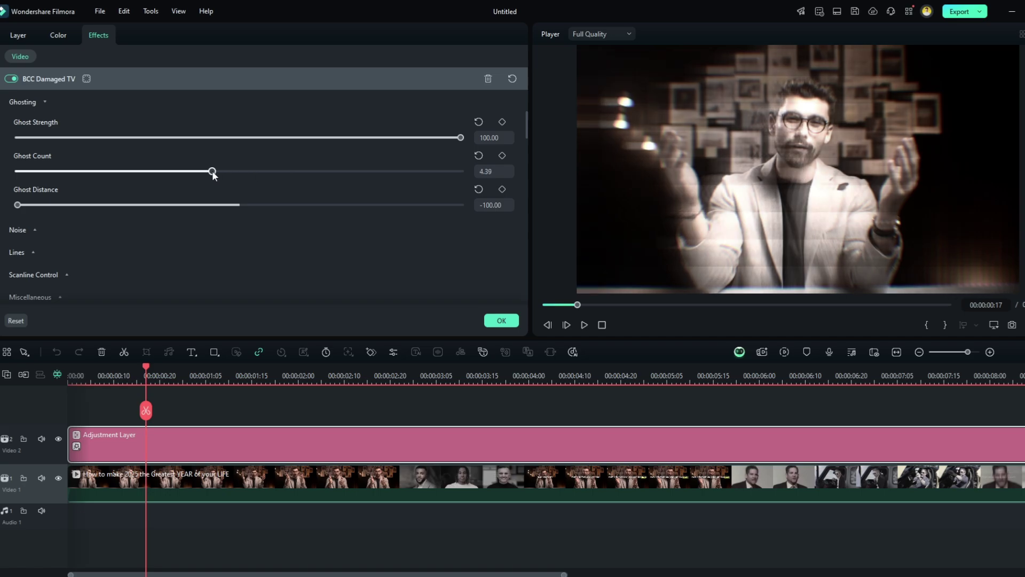
pyautogui.moveTo(75, 205)
pyautogui.mouseDown()
pyautogui.moveTo(152, 206)
pyautogui.moveTo(3, 197)
pyautogui.mouseUp()
pyautogui.moveTo(120, 140); pyautogui.dragTo(439, 175)
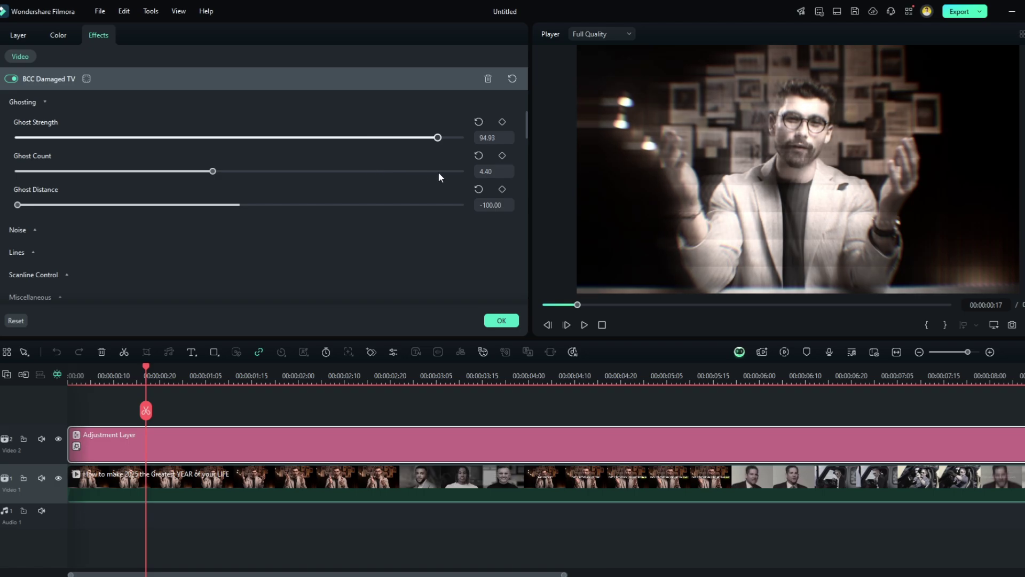
# Raise the Noise Amount and set Lines Strength to 100.
pyautogui.click(23, 102)
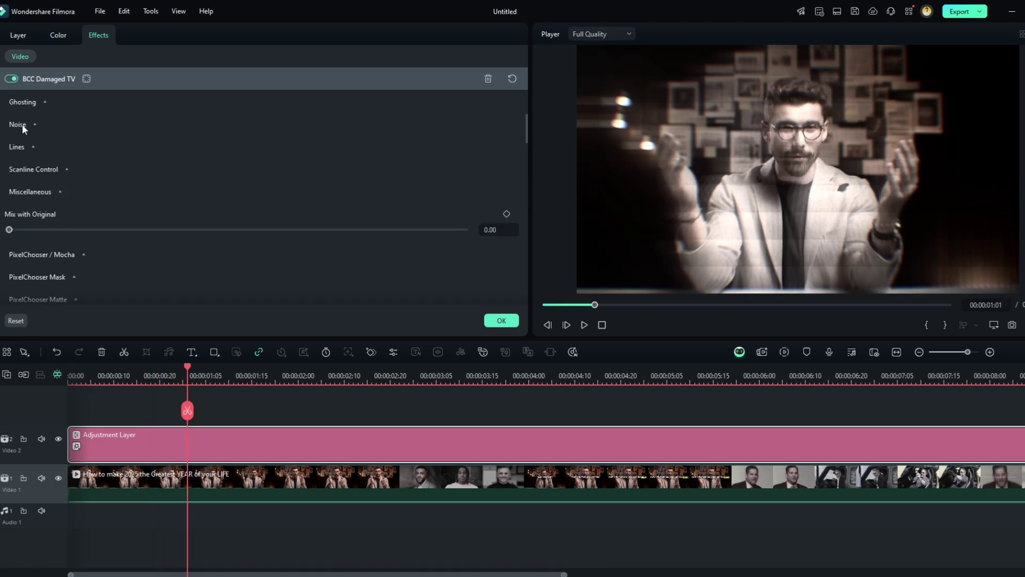
pyautogui.click(22, 125)
pyautogui.moveTo(74, 161)
pyautogui.mouseDown()
pyautogui.moveTo(408, 173)
pyautogui.moveTo(233, 175)
pyautogui.moveTo(325, 201)
pyautogui.moveTo(282, 196)
pyautogui.mouseUp()
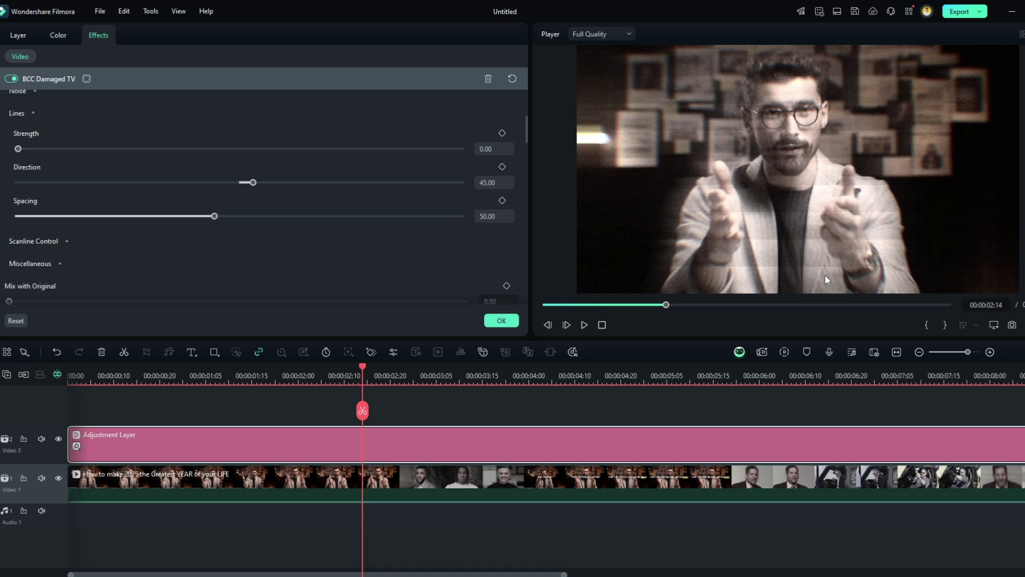
pyautogui.moveTo(190, 151); pyautogui.dragTo(753, 171)
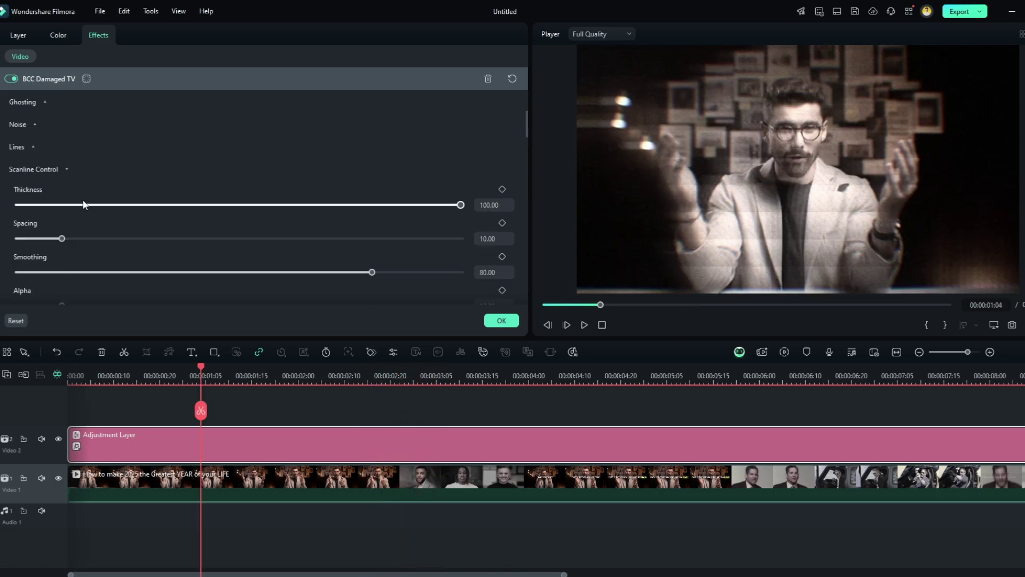
# Thin and pack the scanlines, with thickness 4.94 and smoothing 10.01, then expand Miscellaneous.
pyautogui.moveTo(84, 206); pyautogui.dragTo(46, 236)
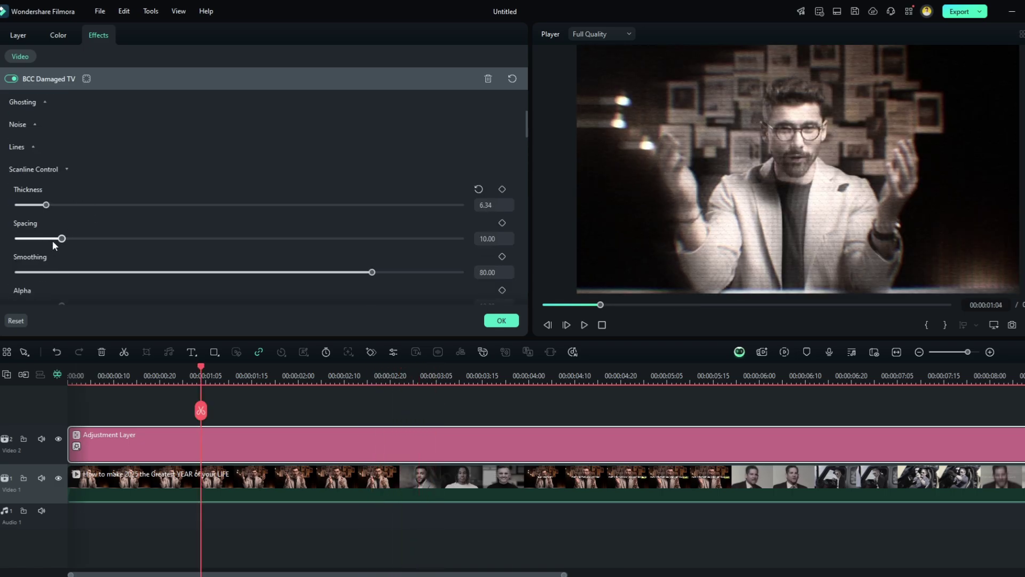
pyautogui.moveTo(172, 247); pyautogui.dragTo(32, 245)
pyautogui.scroll(-1, 240, 241)
pyautogui.moveTo(372, 240); pyautogui.dragTo(268, 243)
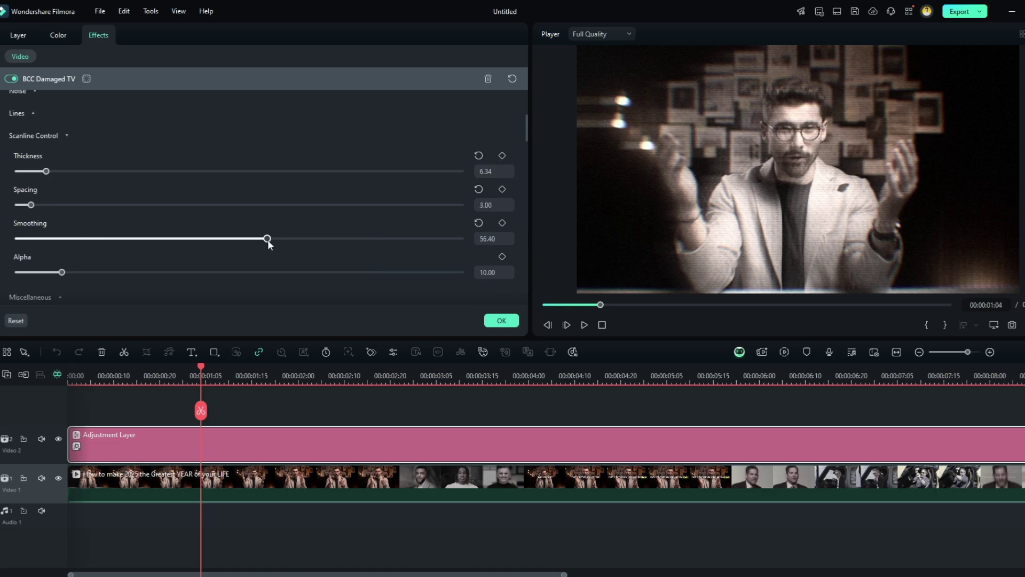
pyautogui.moveTo(145, 244)
pyautogui.mouseDown()
pyautogui.moveTo(19, 251)
pyautogui.moveTo(193, 272)
pyautogui.mouseUp()
pyautogui.scroll(-1, 120, 200)
pyautogui.moveTo(46, 137); pyautogui.dragTo(40, 138)
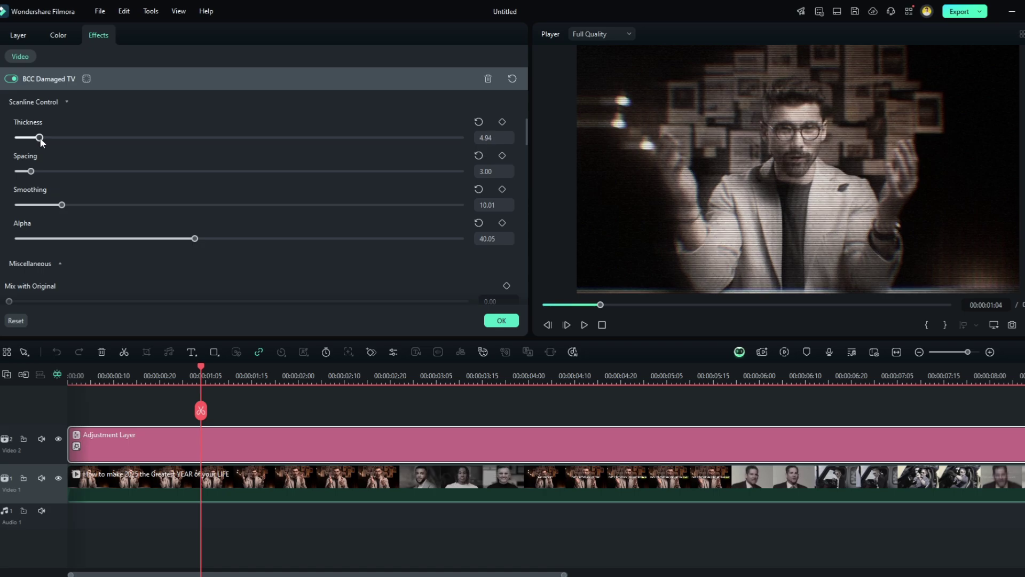
pyautogui.click(35, 103)
pyautogui.click(39, 125)
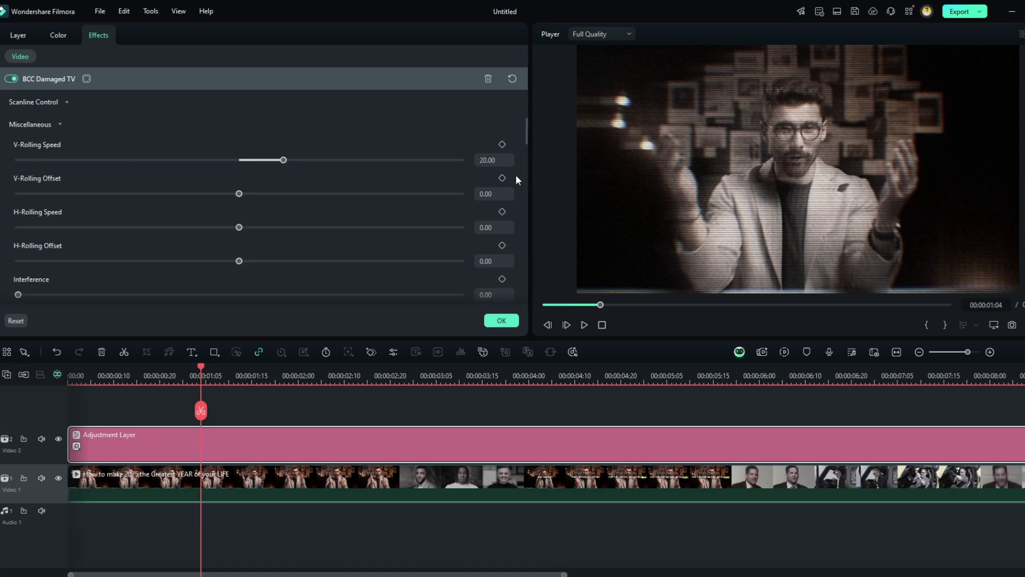
pyautogui.scroll(-1, 427, 160)
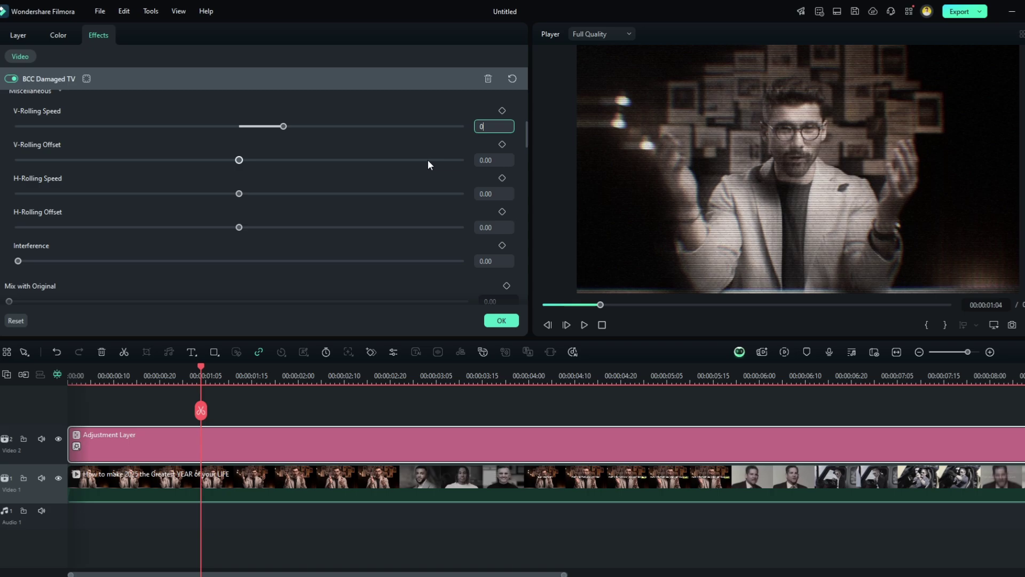
pyautogui.scroll(-1, 492, 184)
pyautogui.scroll(-1, 500, 190)
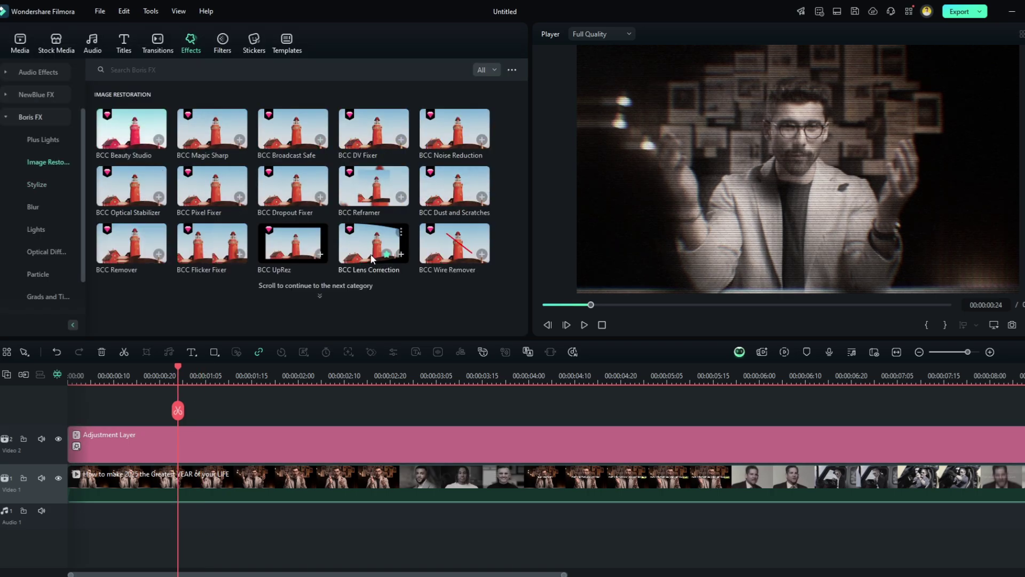
# Add BCC Lens Correction with Correction -85.24 and Scale Master 141.21.
pyautogui.moveTo(371, 258); pyautogui.dragTo(396, 442)
pyautogui.click(396, 441)
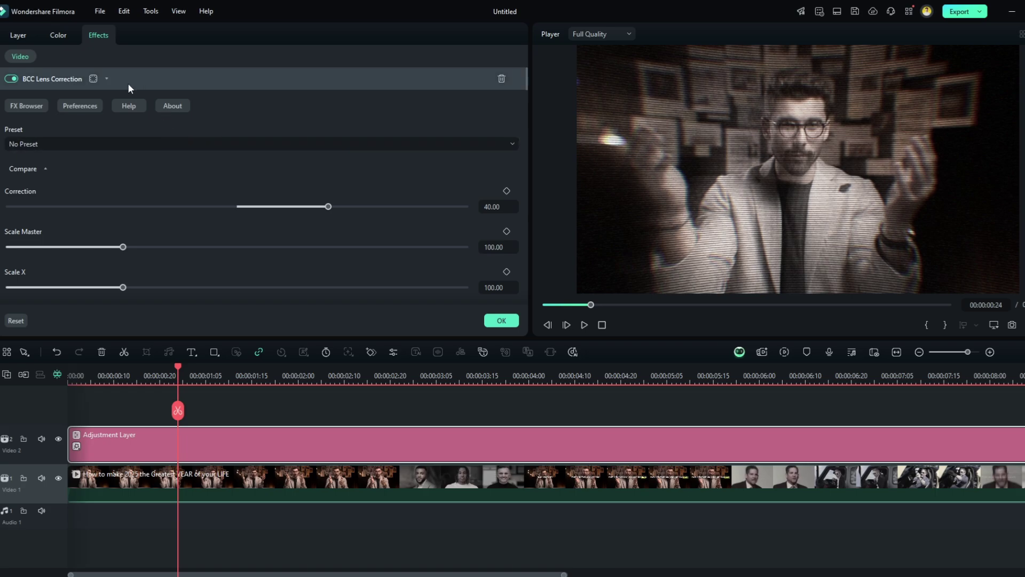
pyautogui.moveTo(109, 207); pyautogui.dragTo(42, 207)
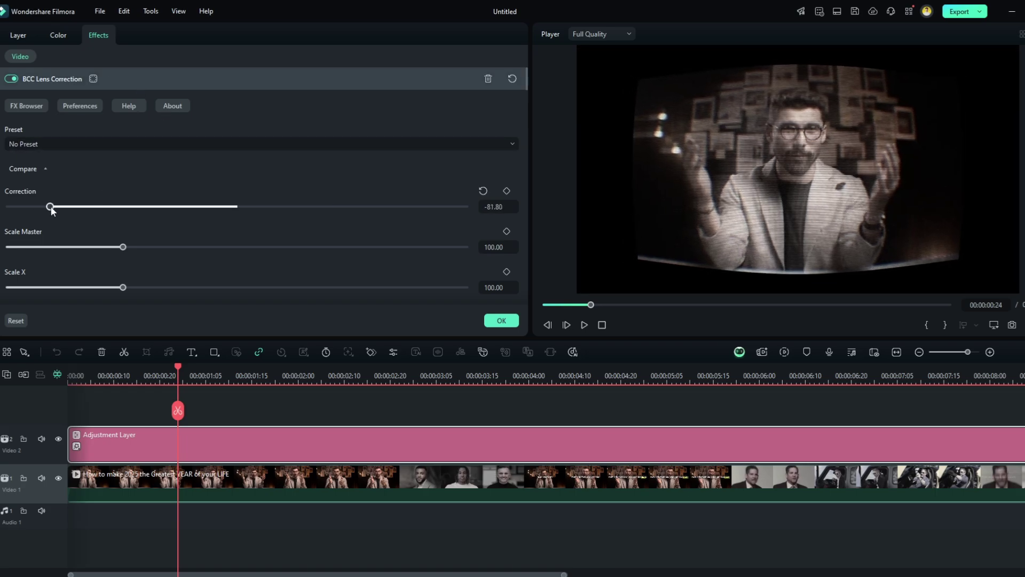
pyautogui.moveTo(122, 247); pyautogui.dragTo(170, 249)
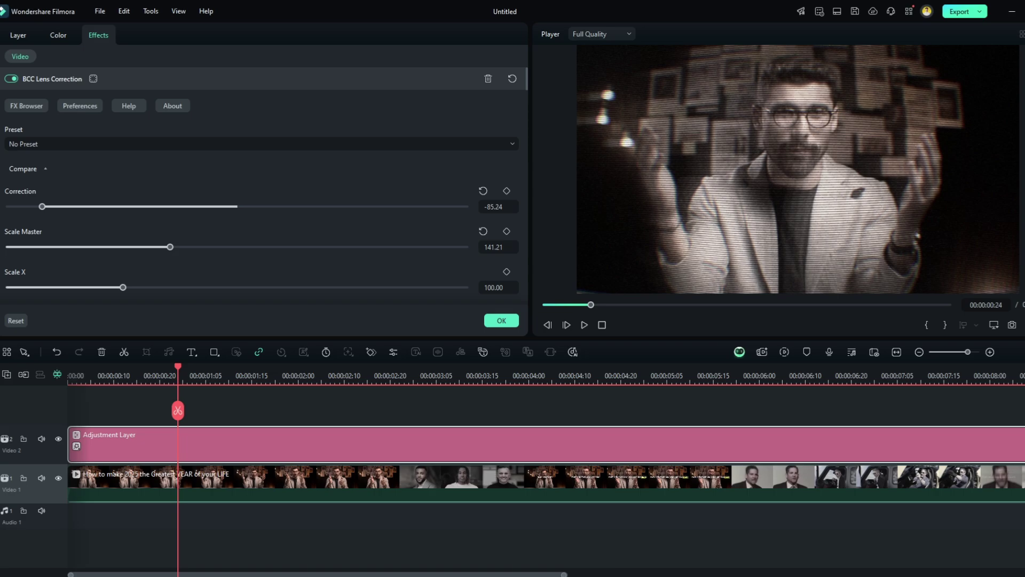
# Search the effects for 'vignette' and add Vignette Radius to the adjustment layer.
pyautogui.click(553, 414)
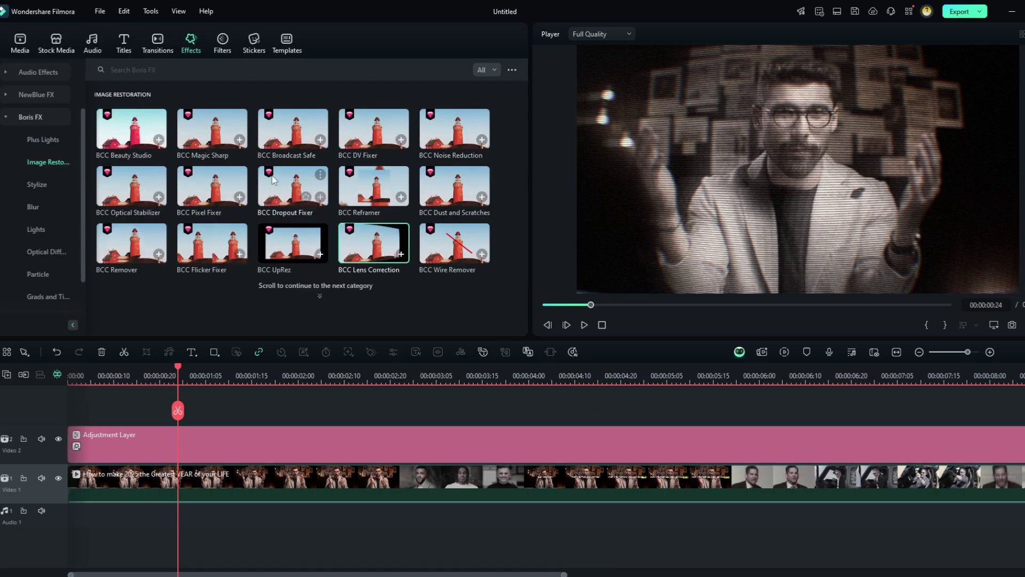
pyautogui.click(147, 71)
pyautogui.write('ignet')
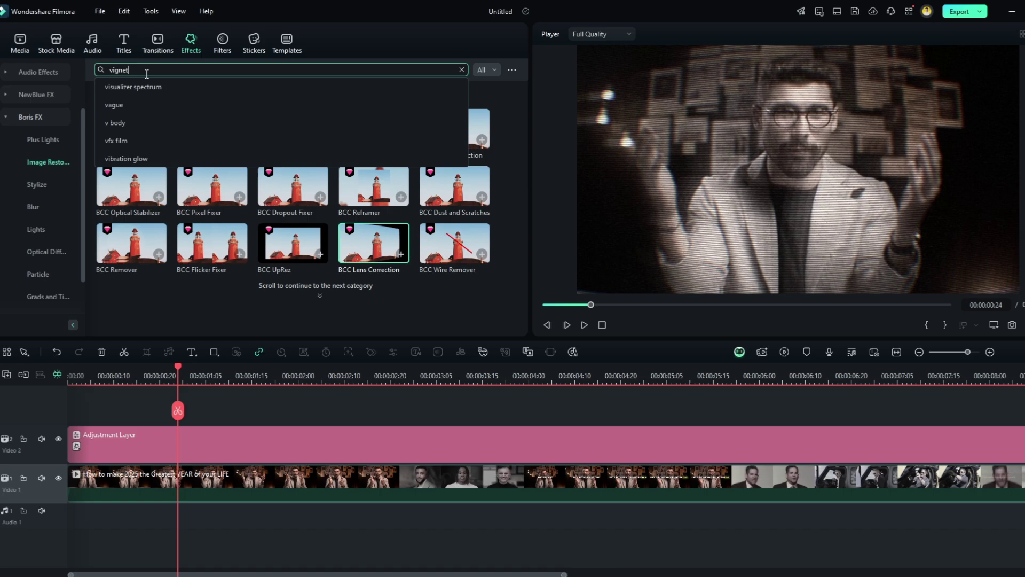
pyautogui.write('te')
pyautogui.press('Return')
pyautogui.moveTo(136, 116)
pyautogui.mouseDown()
pyautogui.moveTo(274, 487)
pyautogui.moveTo(277, 438)
pyautogui.mouseUp()
# Tune Vignette Radius to radius 82 and opacity about 43%, previewing the car scene.
pyautogui.doubleClick(289, 439)
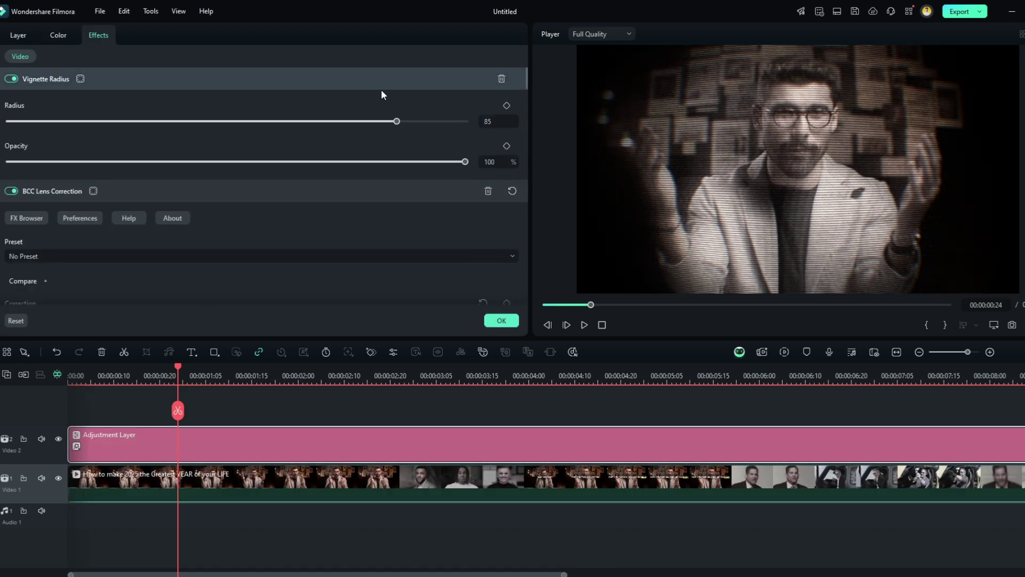
pyautogui.moveTo(427, 121); pyautogui.dragTo(473, 122)
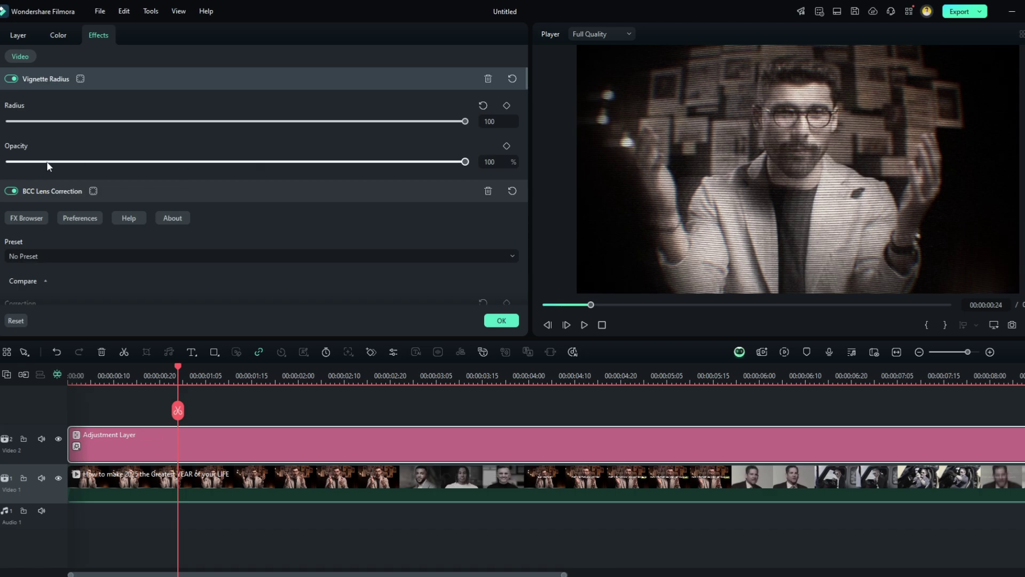
pyautogui.moveTo(47, 164)
pyautogui.mouseDown()
pyautogui.moveTo(6, 162)
pyautogui.moveTo(312, 183)
pyautogui.moveTo(211, 191)
pyautogui.moveTo(297, 193)
pyautogui.moveTo(62, 171)
pyautogui.moveTo(201, 187)
pyautogui.mouseUp()
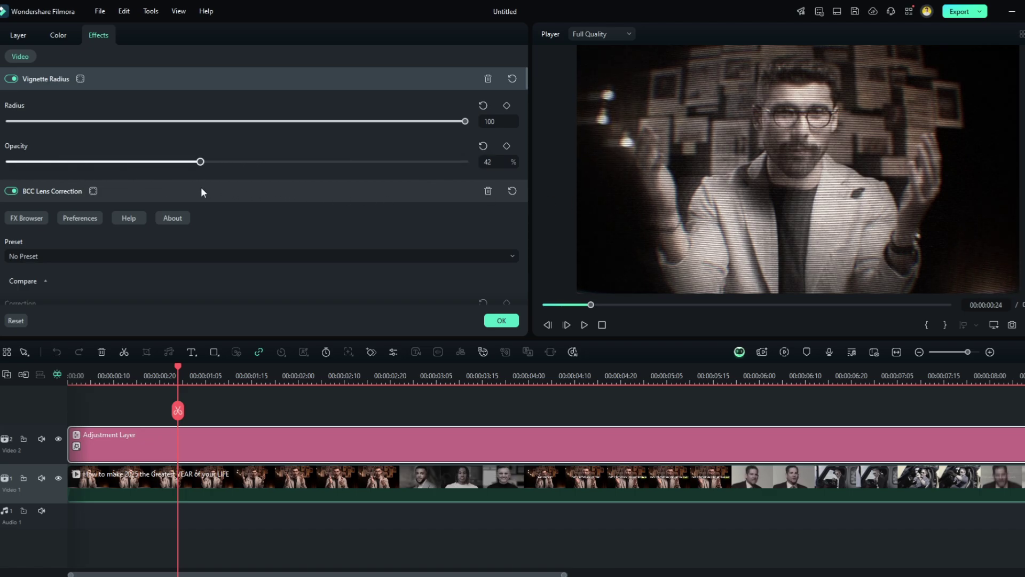
pyautogui.moveTo(421, 131)
pyautogui.mouseDown()
pyautogui.moveTo(324, 133)
pyautogui.moveTo(380, 145)
pyautogui.moveTo(360, 138)
pyautogui.moveTo(361, 160)
pyautogui.mouseUp()
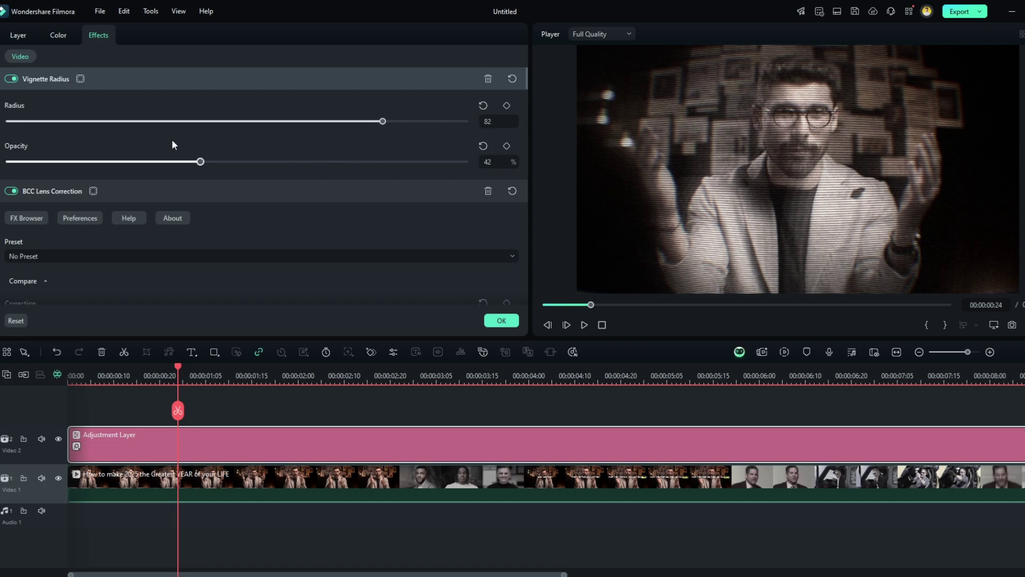
pyautogui.moveTo(75, 163); pyautogui.dragTo(157, 165)
pyautogui.press('space')
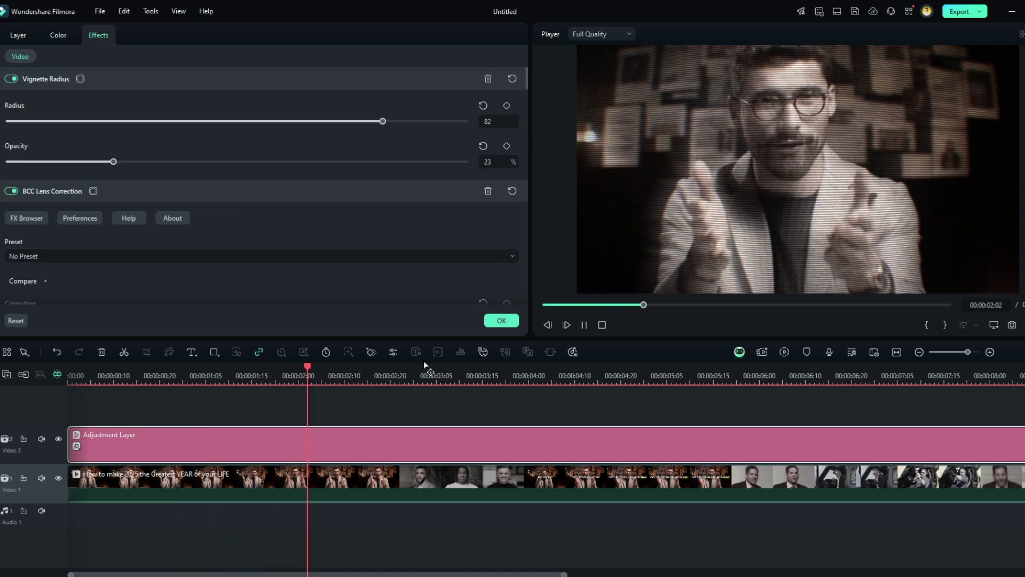
pyautogui.moveTo(827, 375)
pyautogui.mouseDown()
pyautogui.moveTo(791, 378)
pyautogui.moveTo(817, 384)
pyautogui.mouseUp()
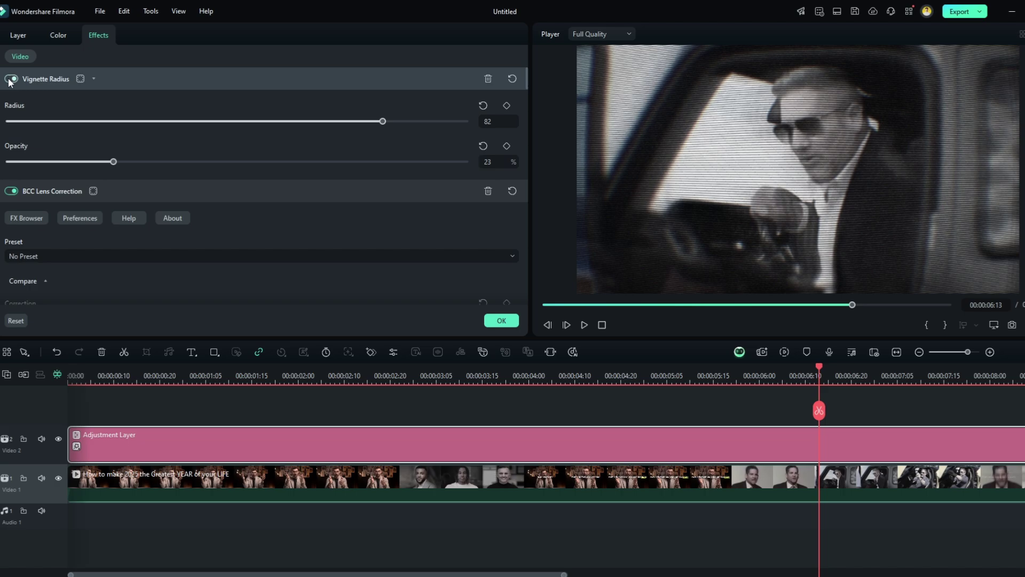
pyautogui.moveTo(167, 160)
pyautogui.mouseDown()
pyautogui.moveTo(251, 166)
pyautogui.moveTo(205, 166)
pyautogui.mouseUp()
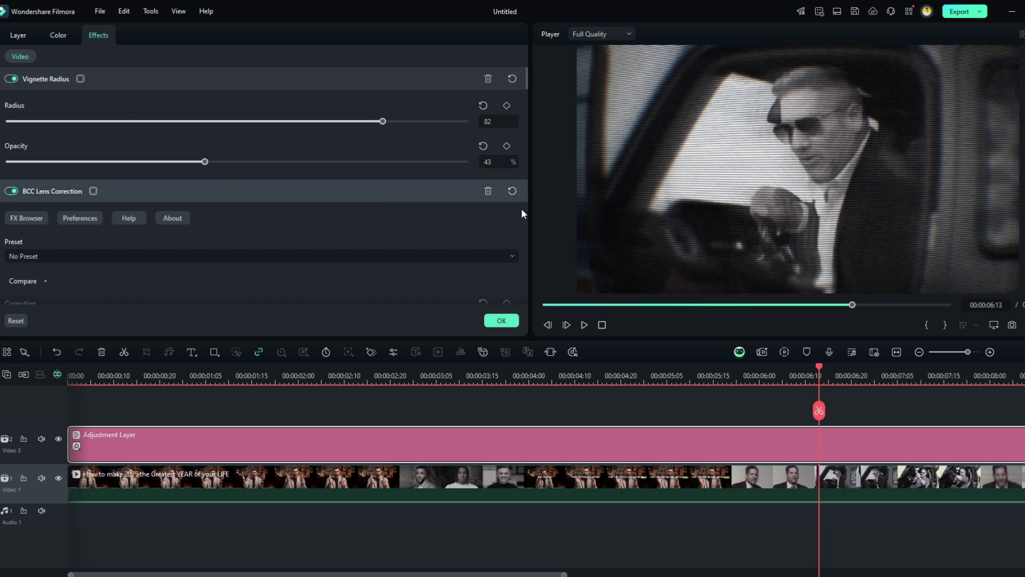
# Add BCC Fog from Boris FX Optical Diffusion to the adjustment layer.
pyautogui.click(640, 416)
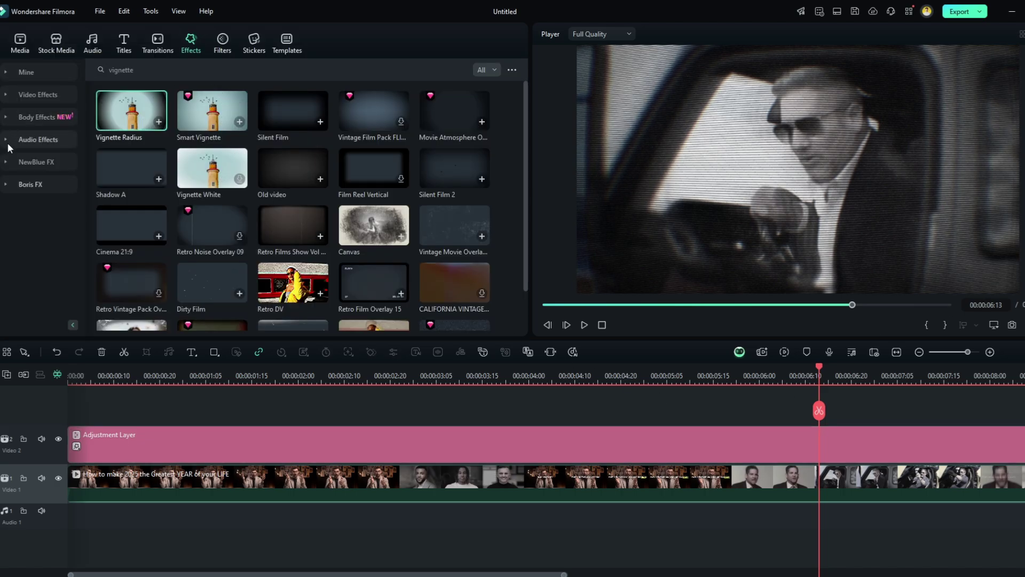
pyautogui.click(30, 183)
pyautogui.click(46, 207)
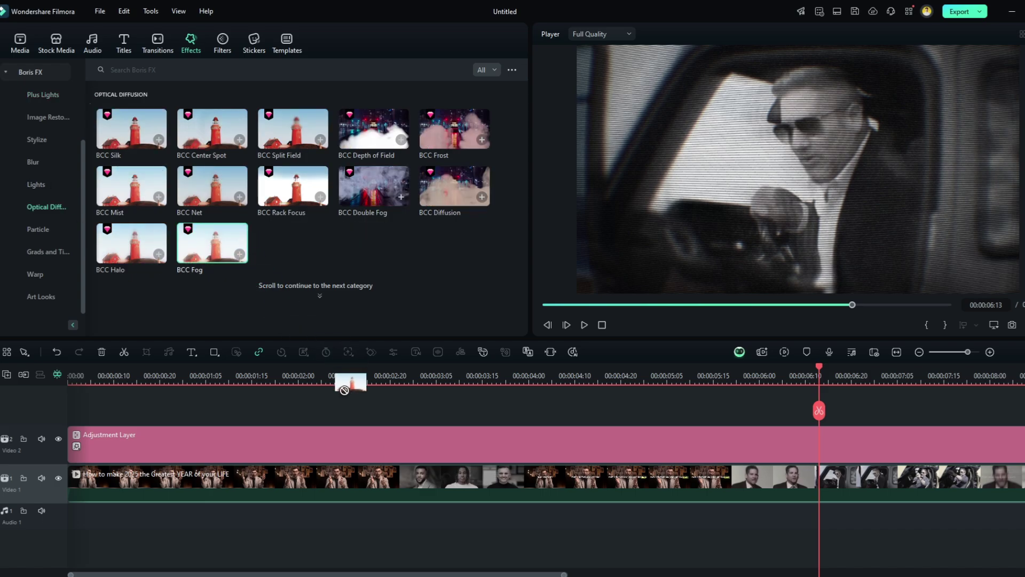
pyautogui.moveTo(212, 252); pyautogui.dragTo(335, 439)
pyautogui.click(335, 438)
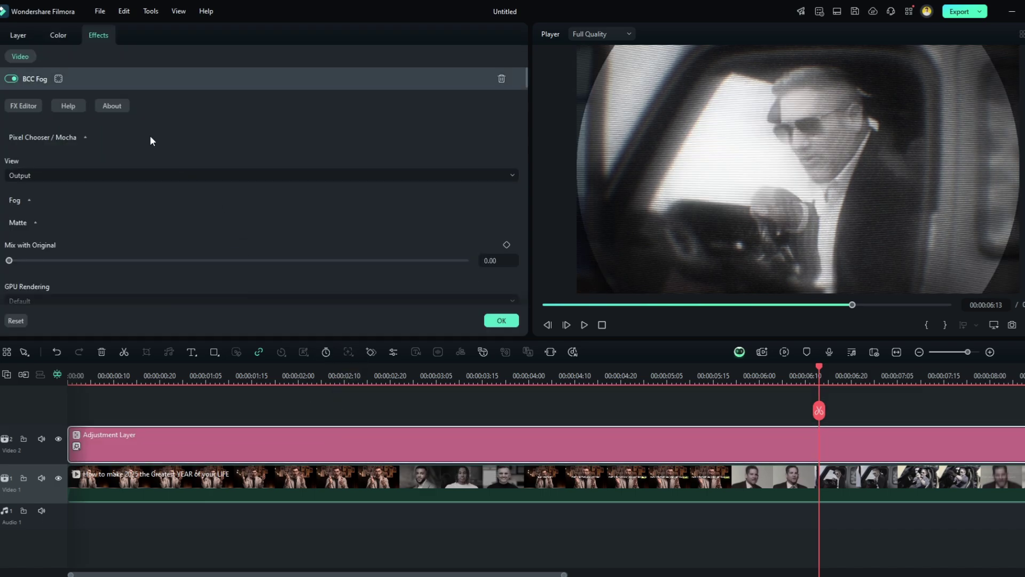
# Reorder the effects: Vignette Radius first, BCC Fog second, above Lens Correction.
pyautogui.click(106, 81)
pyautogui.click(110, 97)
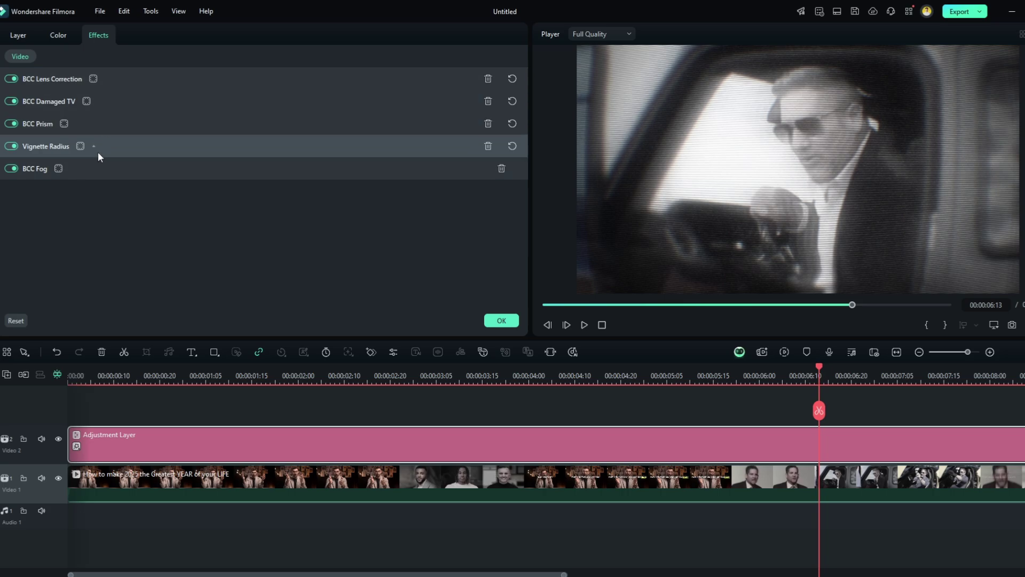
pyautogui.moveTo(98, 152); pyautogui.dragTo(104, 82)
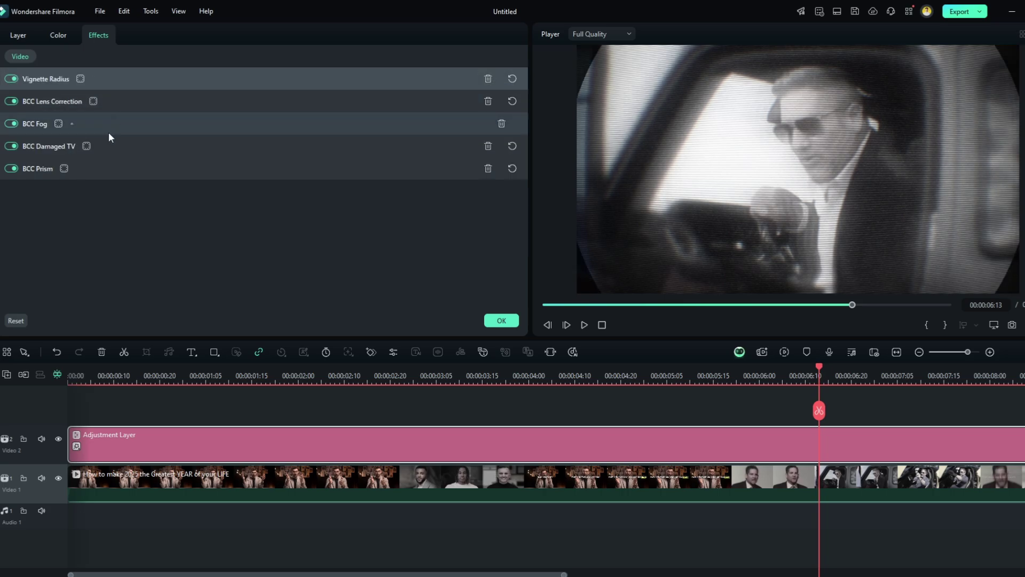
pyautogui.moveTo(89, 124); pyautogui.dragTo(90, 99)
# Dim BCC Fog to brightness 37.52 with blur 34.98, keeping the Add blend mode.
pyautogui.click(147, 87)
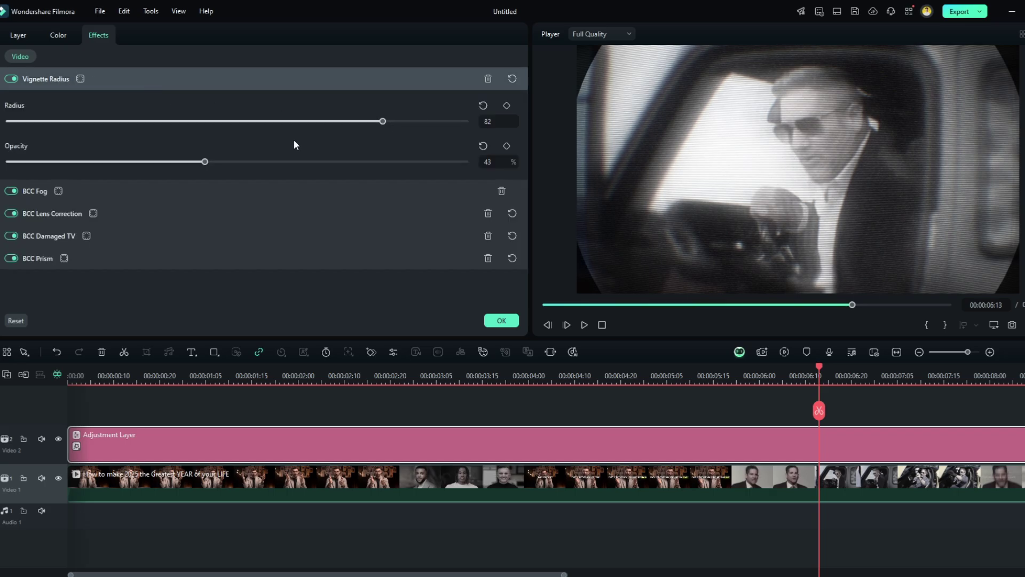
pyautogui.click(40, 191)
pyautogui.click(40, 203)
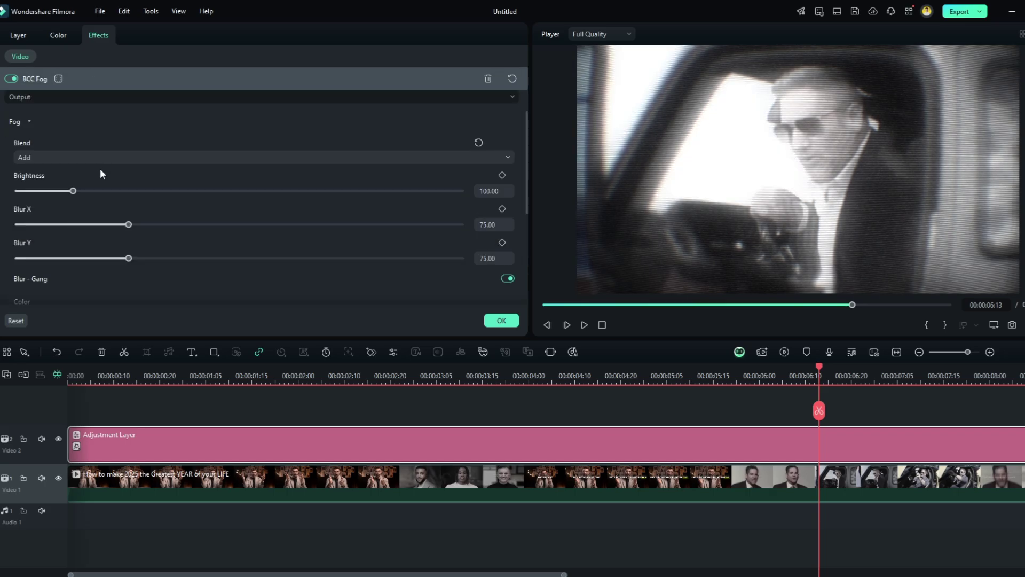
pyautogui.scroll(-1, 100, 173)
pyautogui.moveTo(128, 191); pyautogui.dragTo(70, 191)
pyautogui.moveTo(128, 225); pyautogui.dragTo(67, 225)
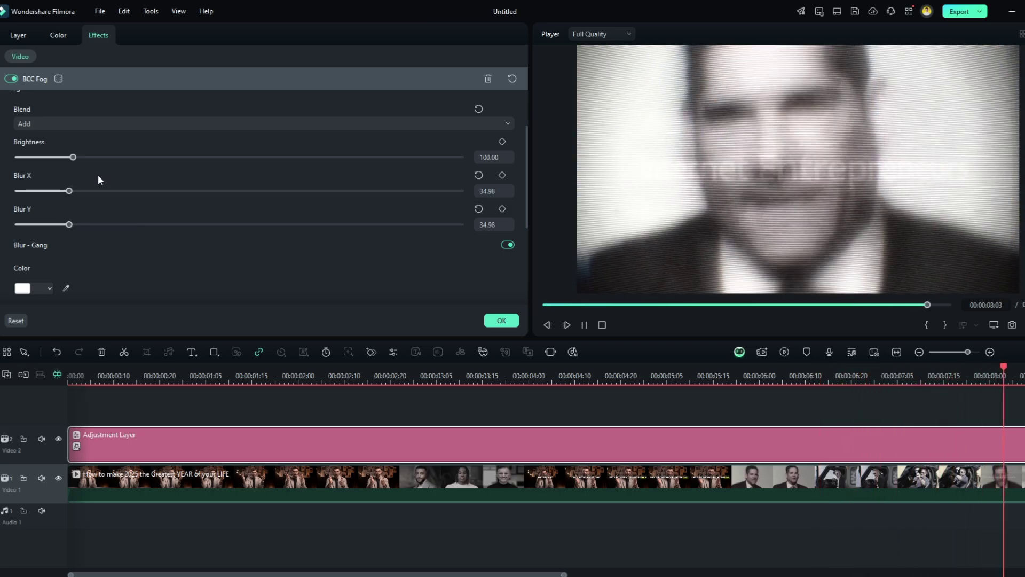
pyautogui.click(126, 377)
pyautogui.click(91, 380)
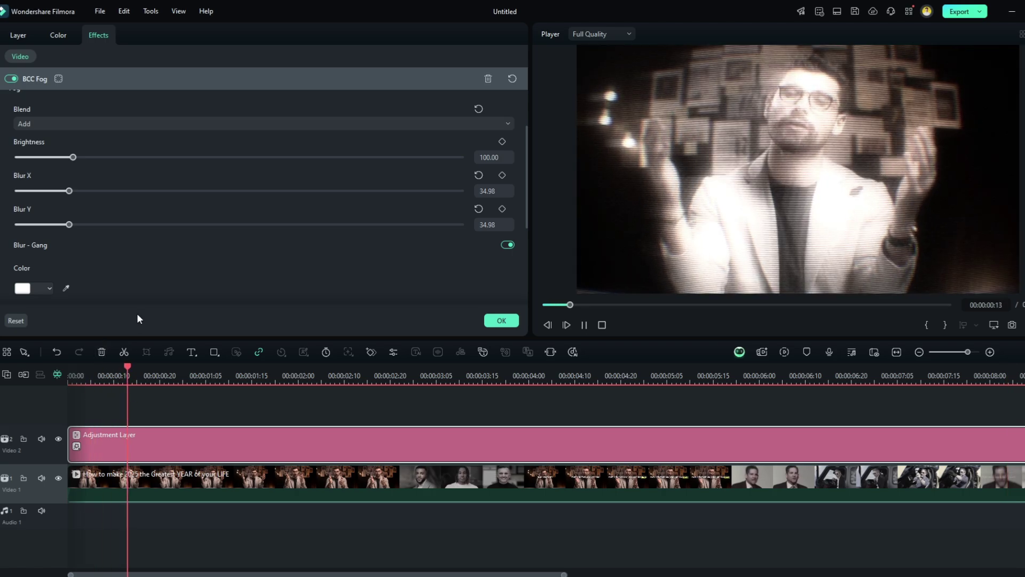
pyautogui.moveTo(44, 158); pyautogui.dragTo(37, 160)
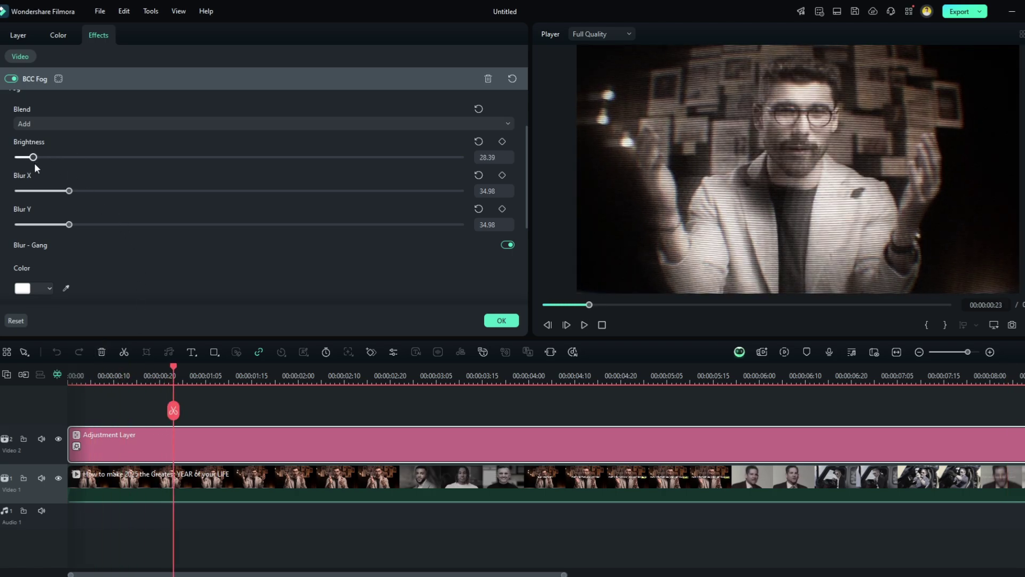
# Try blue and orange fog tints, settle on red, and preview the clip.
pyautogui.click(33, 286)
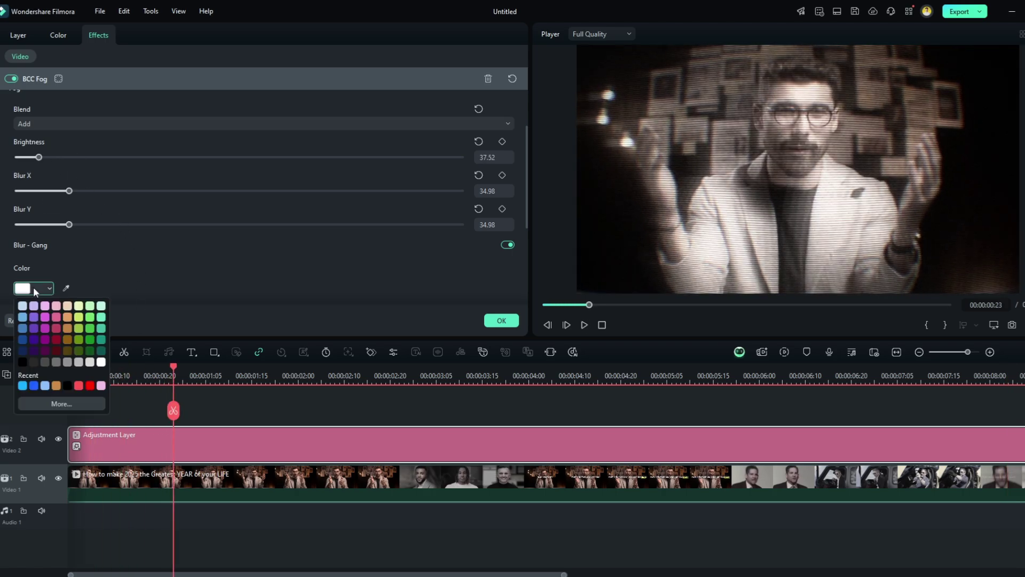
pyautogui.click(33, 386)
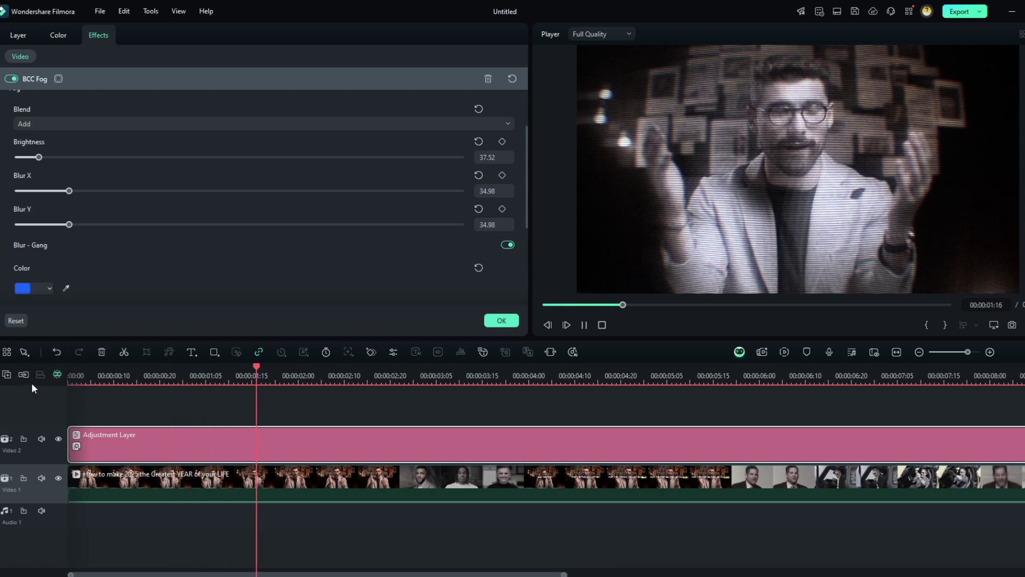
pyautogui.click(29, 295)
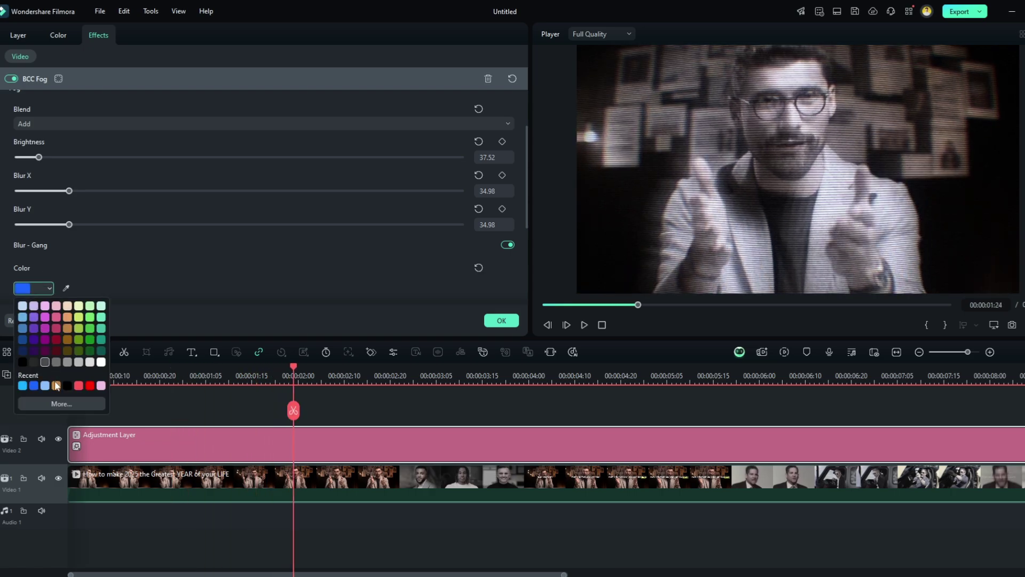
pyautogui.click(55, 385)
pyautogui.click(30, 287)
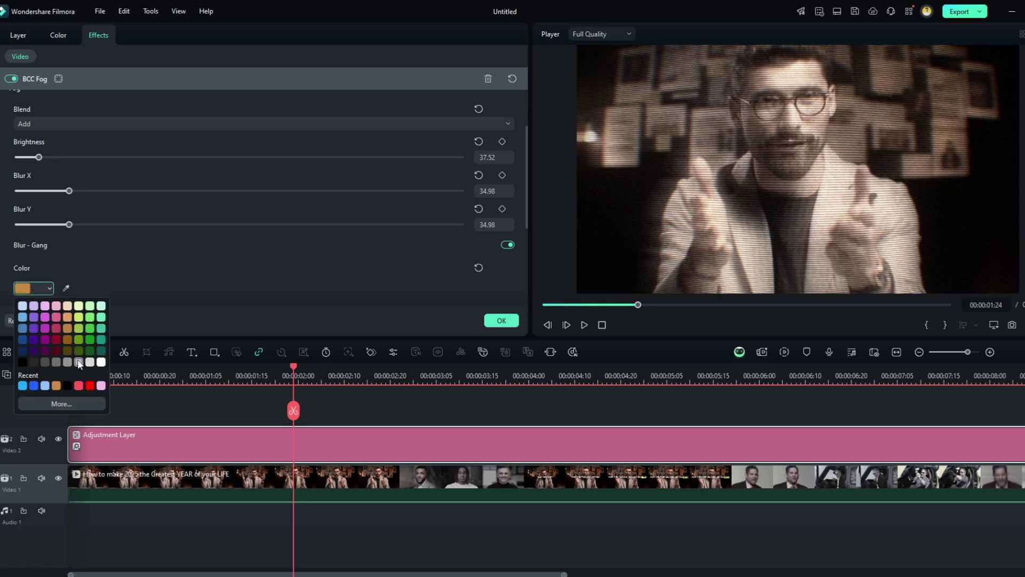
pyautogui.click(87, 385)
pyautogui.press('space')
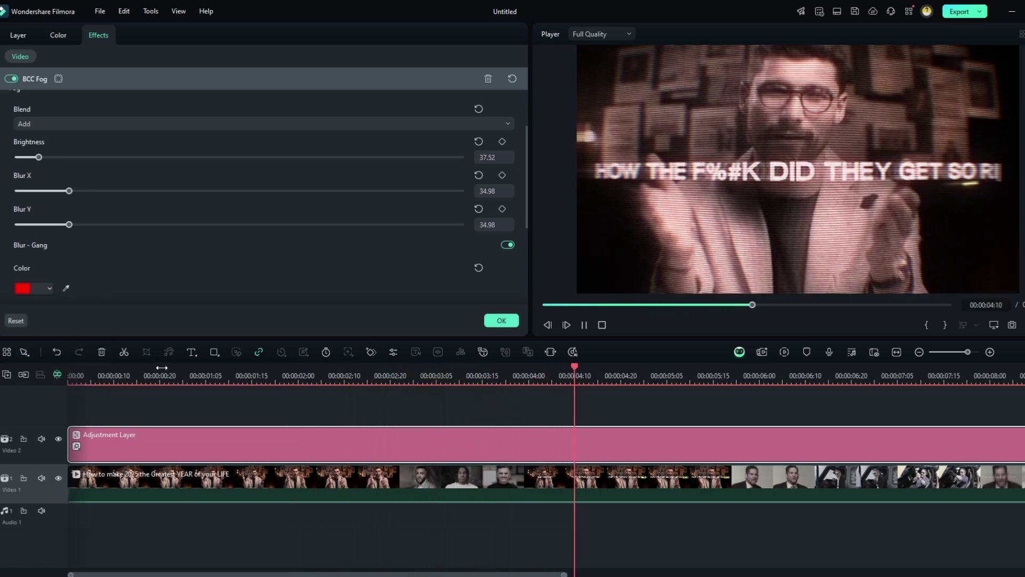
# Save the adjustment layer as a custom preset, renaming Custom8 to 'CRT 2'.
pyautogui.click(229, 444)
pyautogui.click(452, 321)
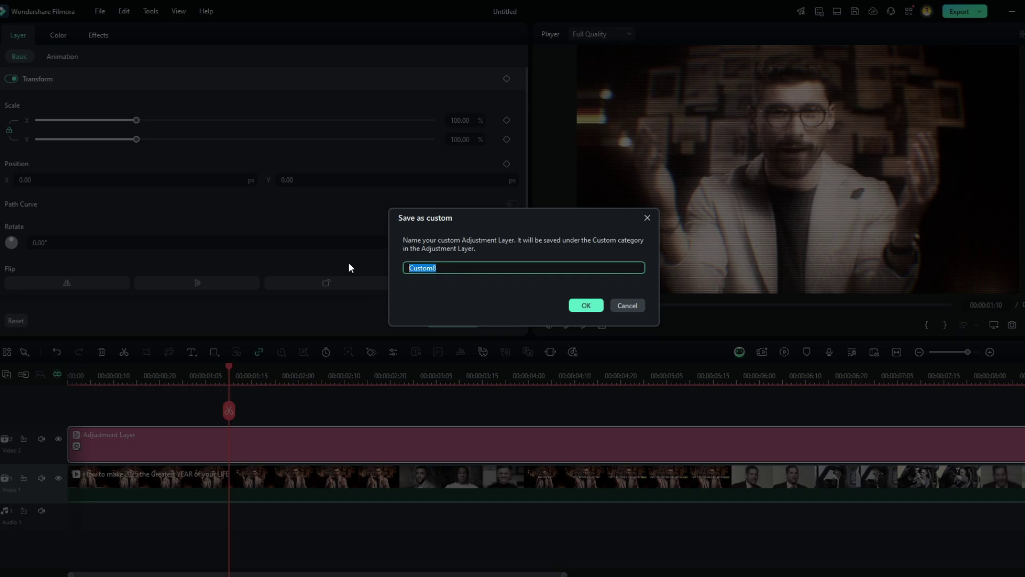
pyautogui.write('CRT')
pyautogui.write(' 2')
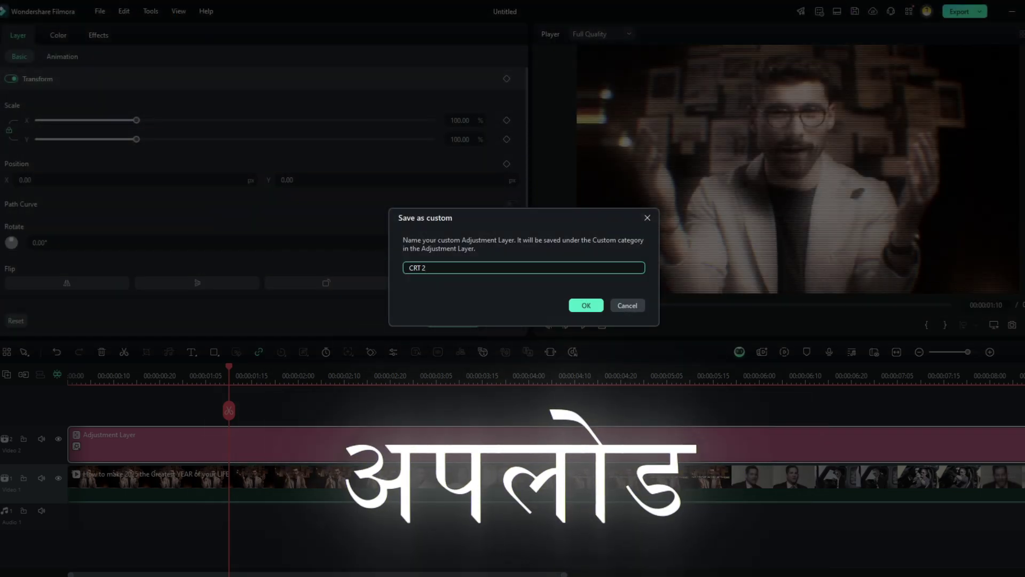
pyautogui.press('Tab')
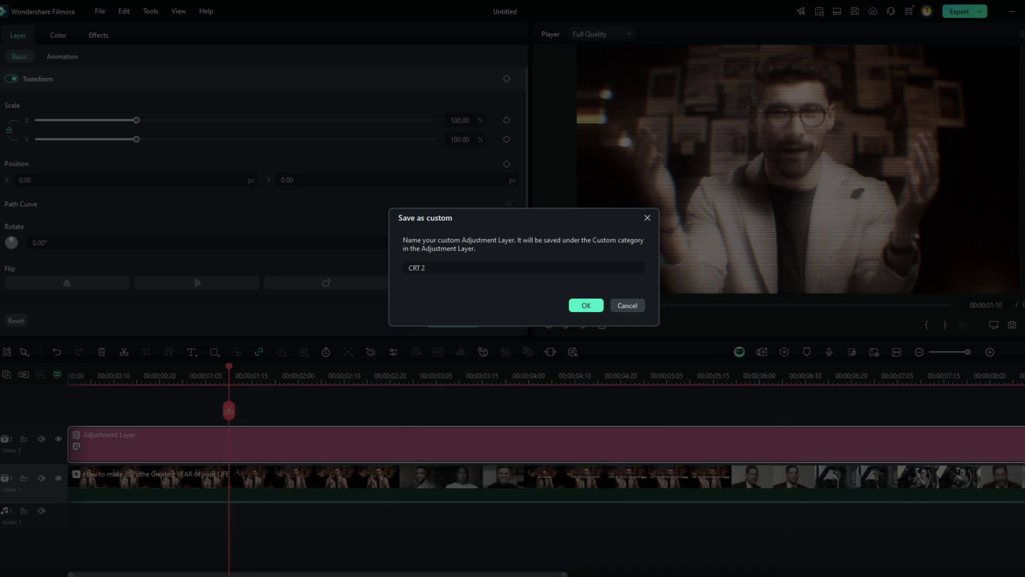